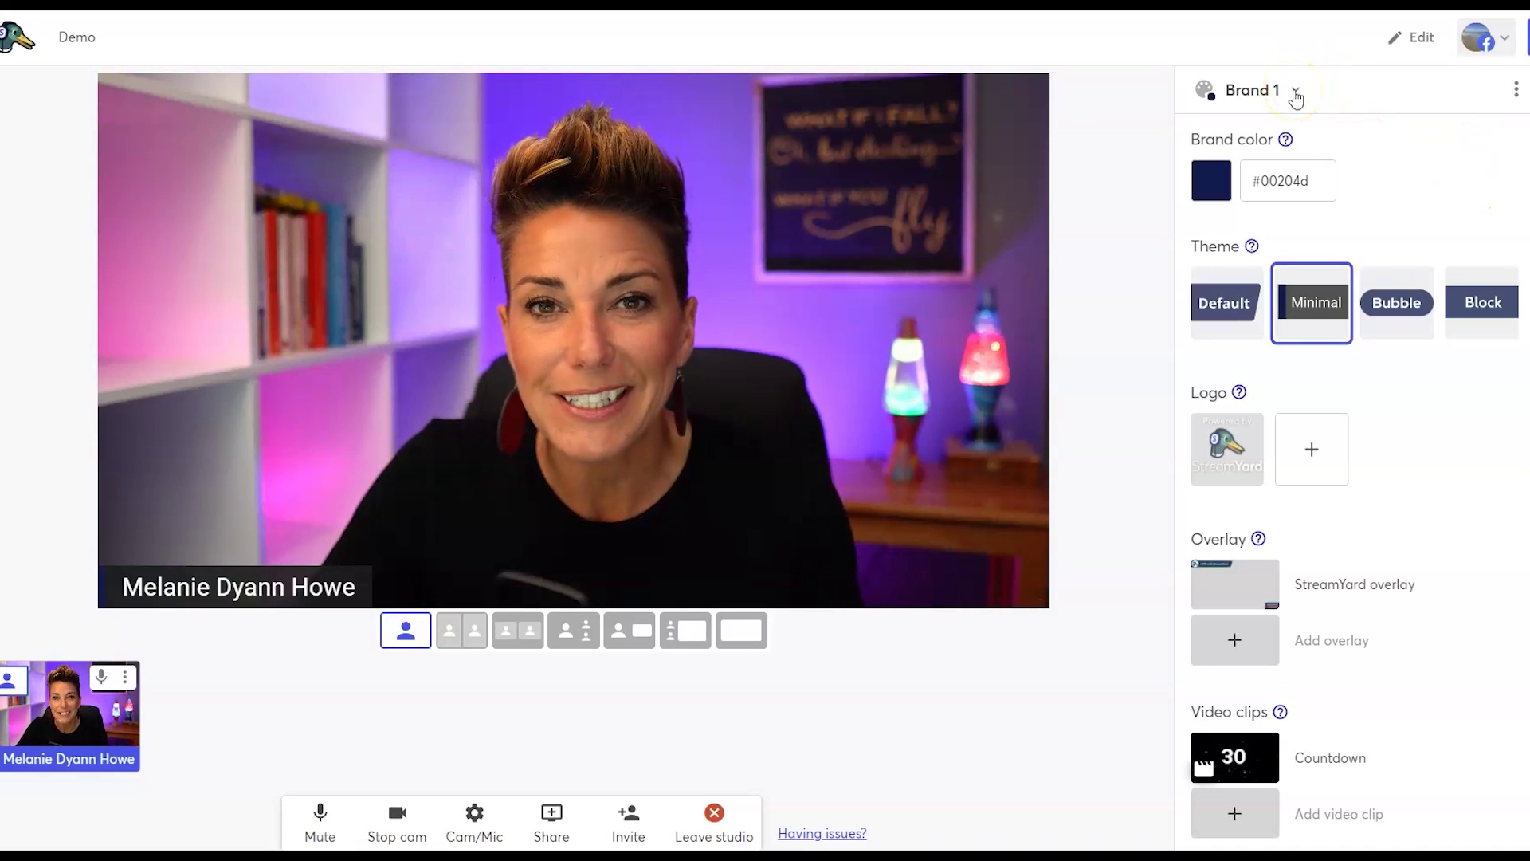
- Create a new brand named Friday Show
left_click(1294, 92)
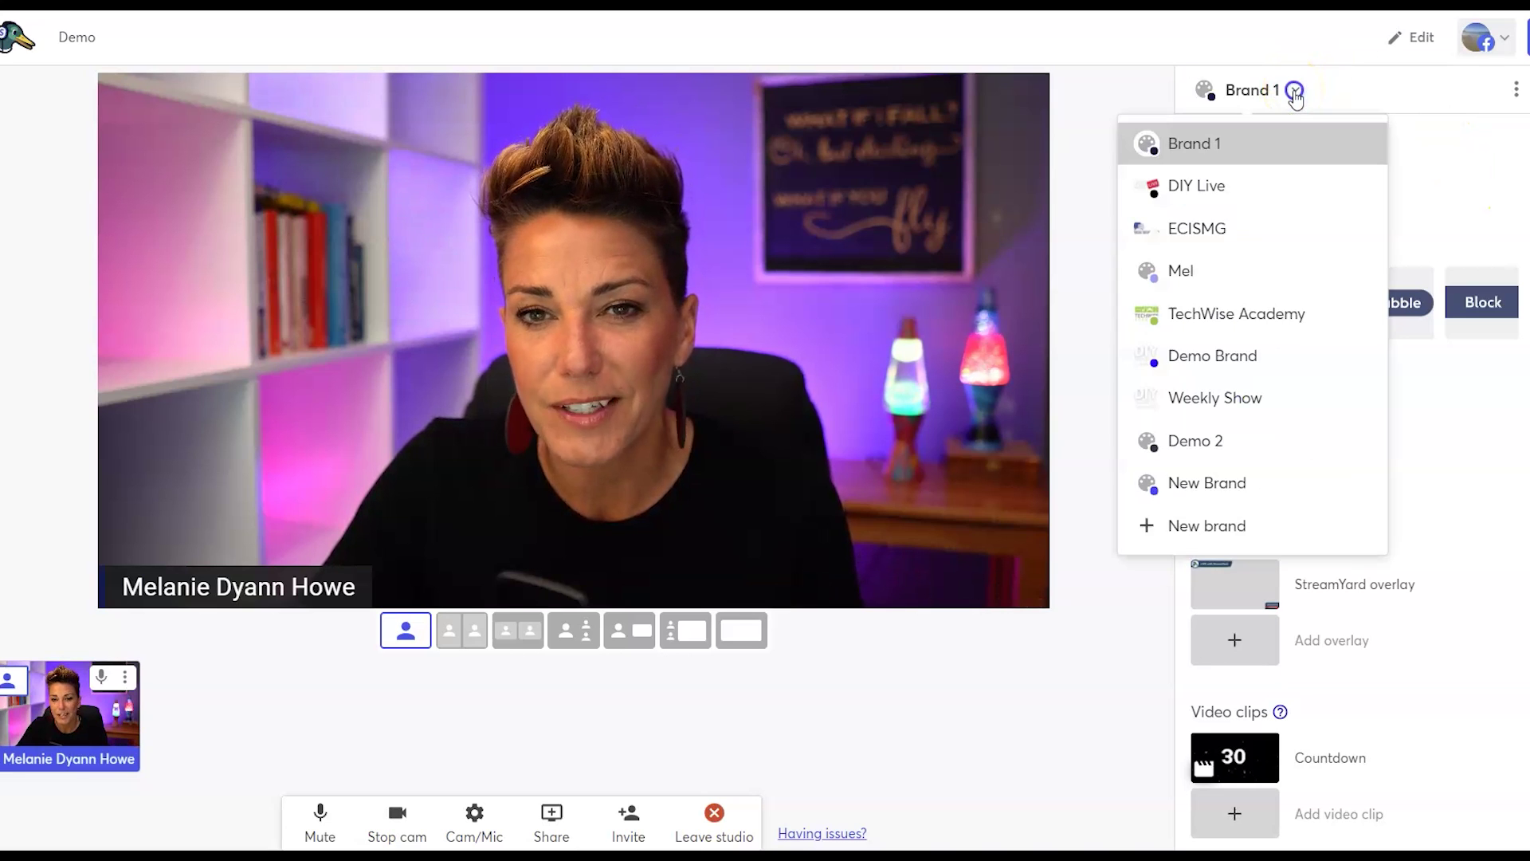
left_click(1185, 527)
left_click(705, 443)
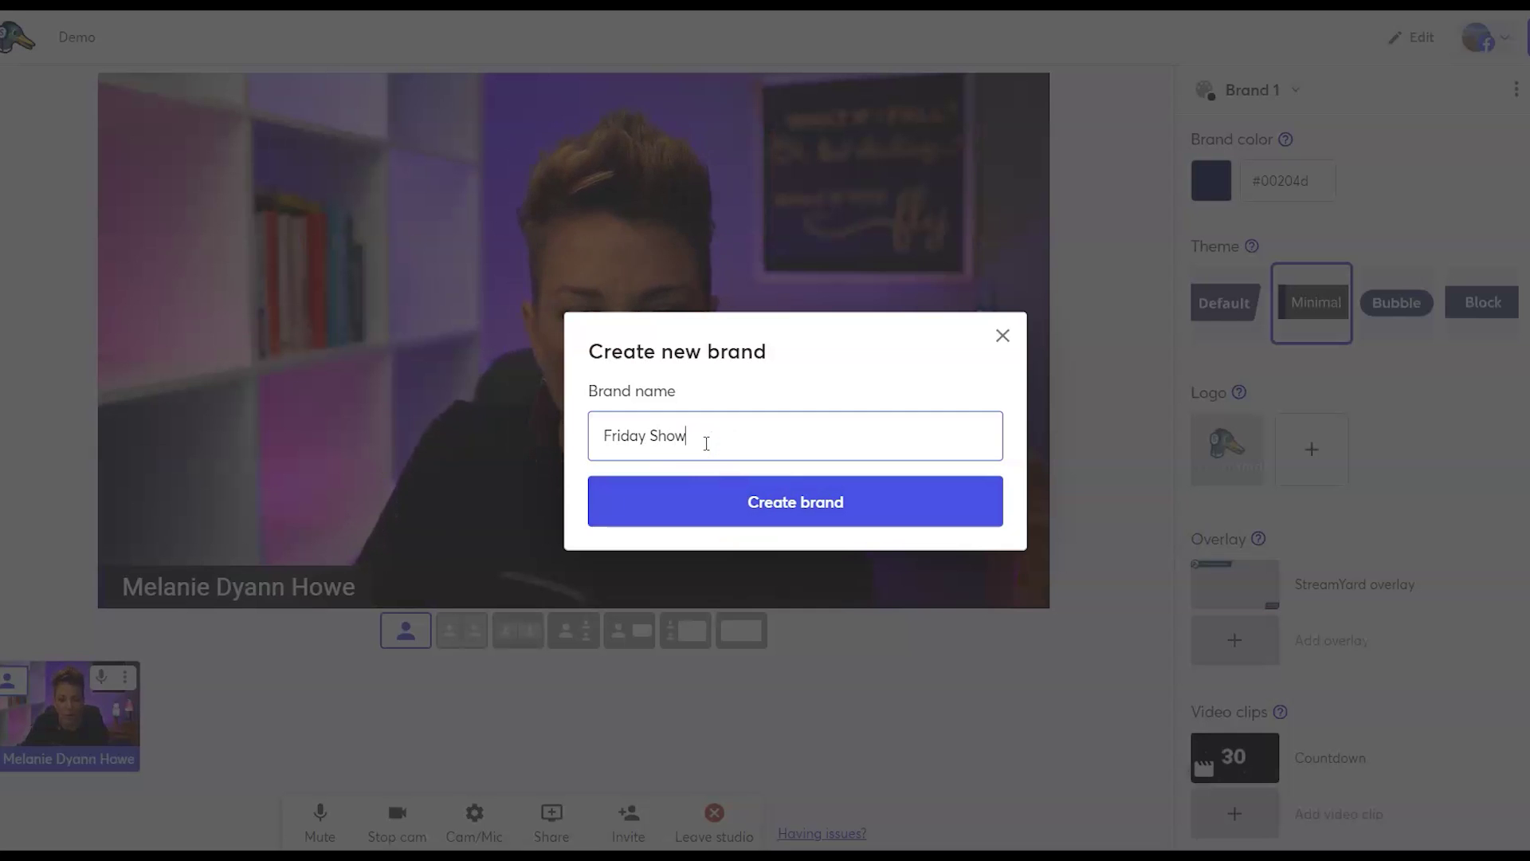
left_click(891, 496)
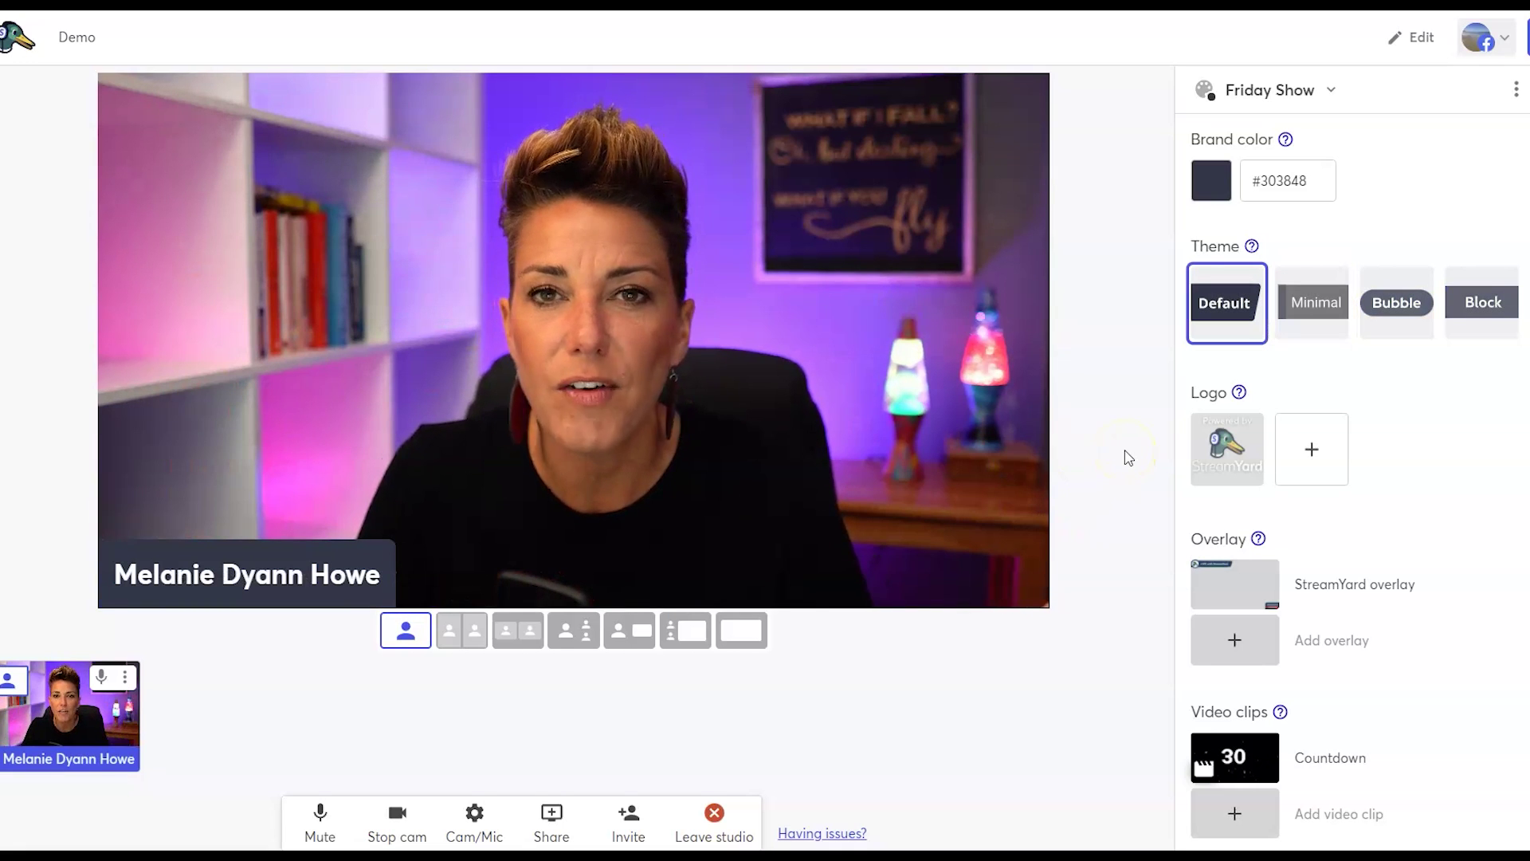
- Set the Friday Show brand colour to hot pink #ff01d6 and apply the Bubble theme
left_click(1208, 191)
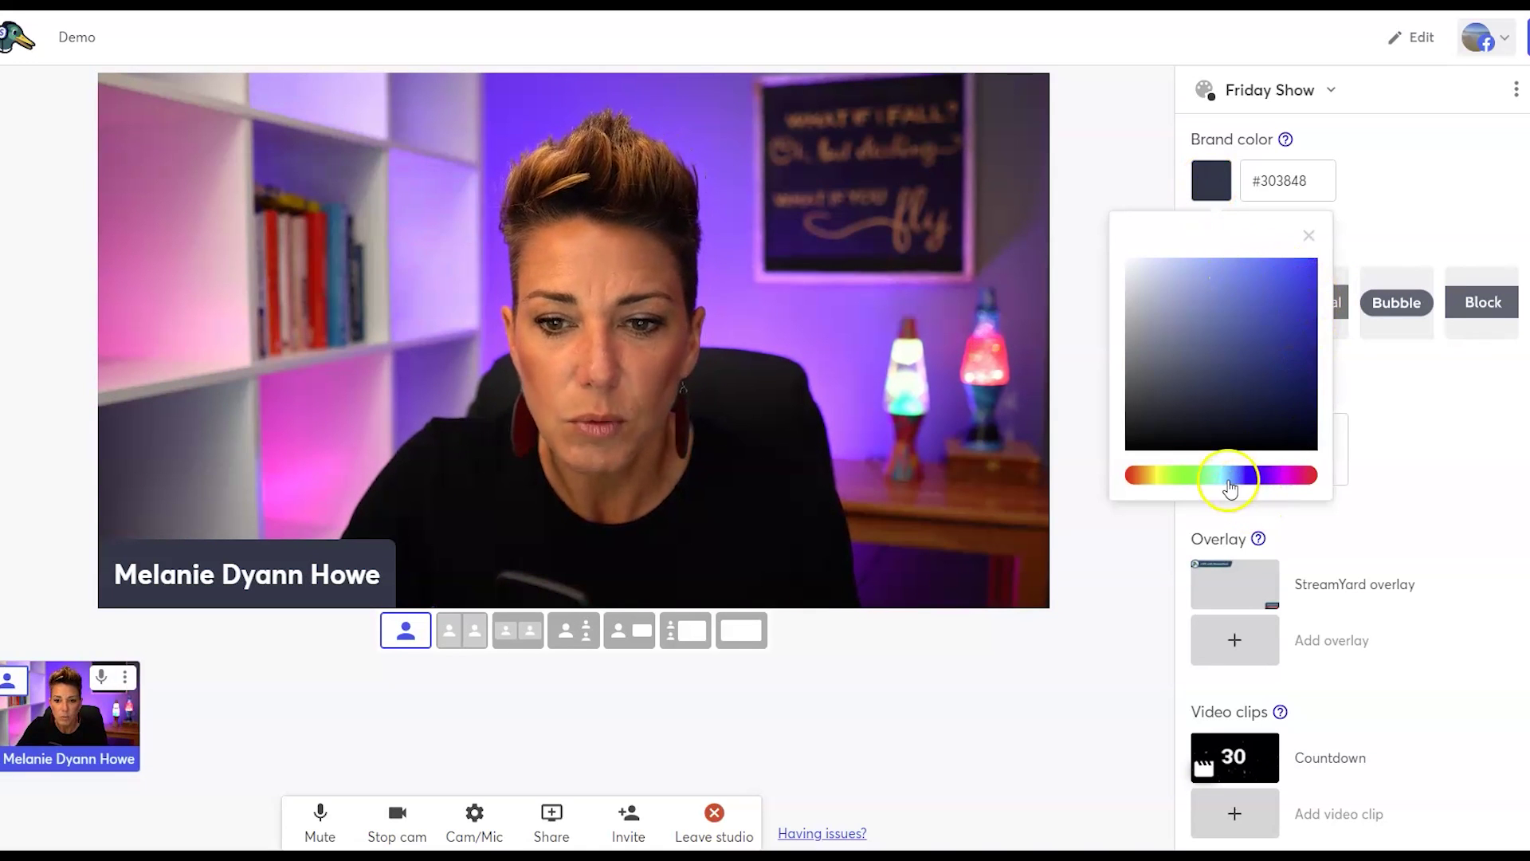
left_click_drag(1230, 487, 1292, 483)
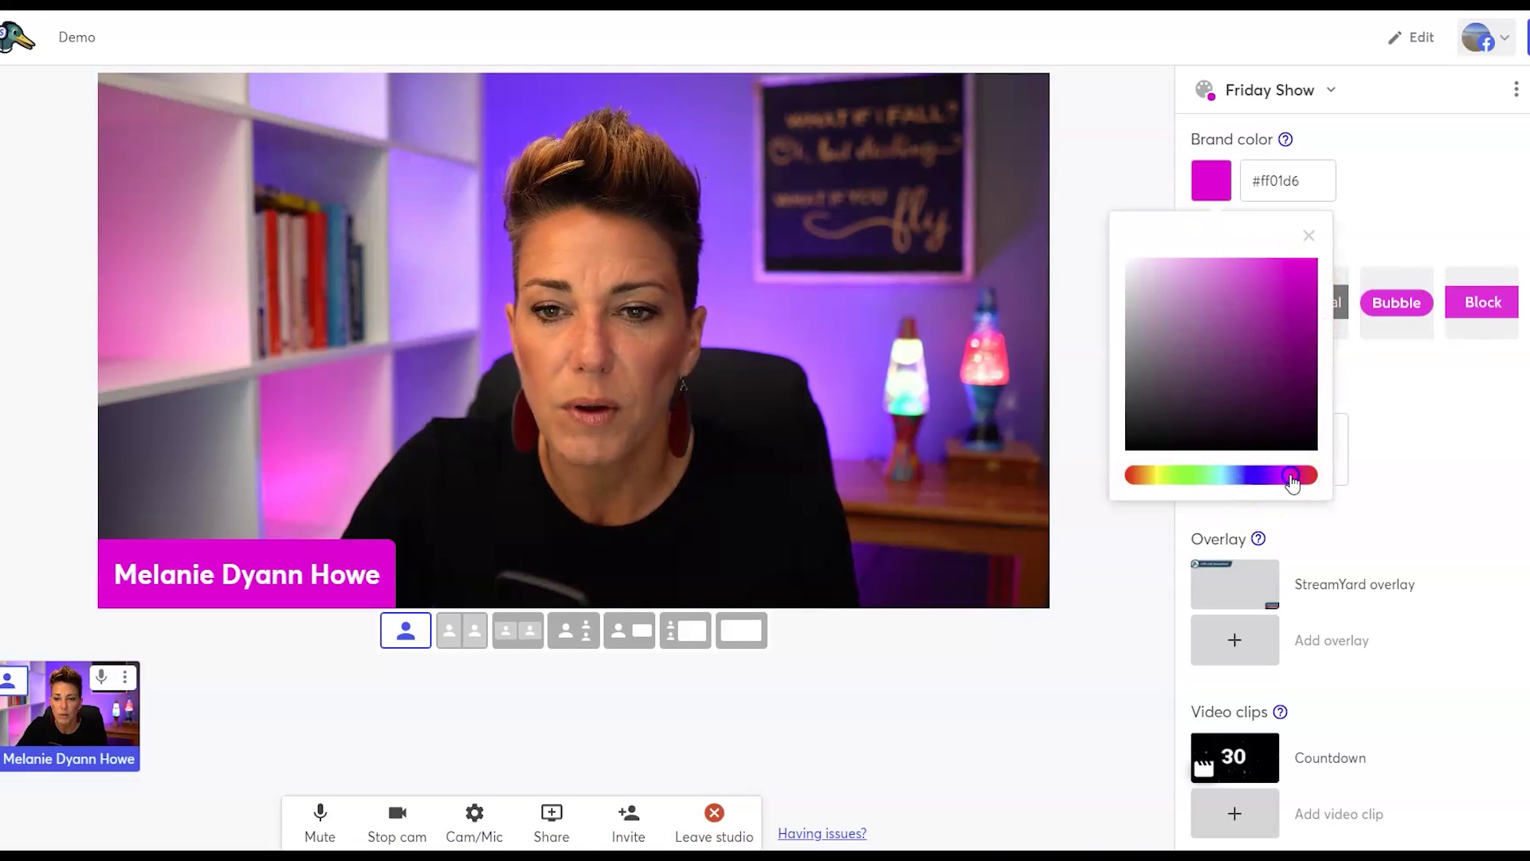
left_click(1411, 438)
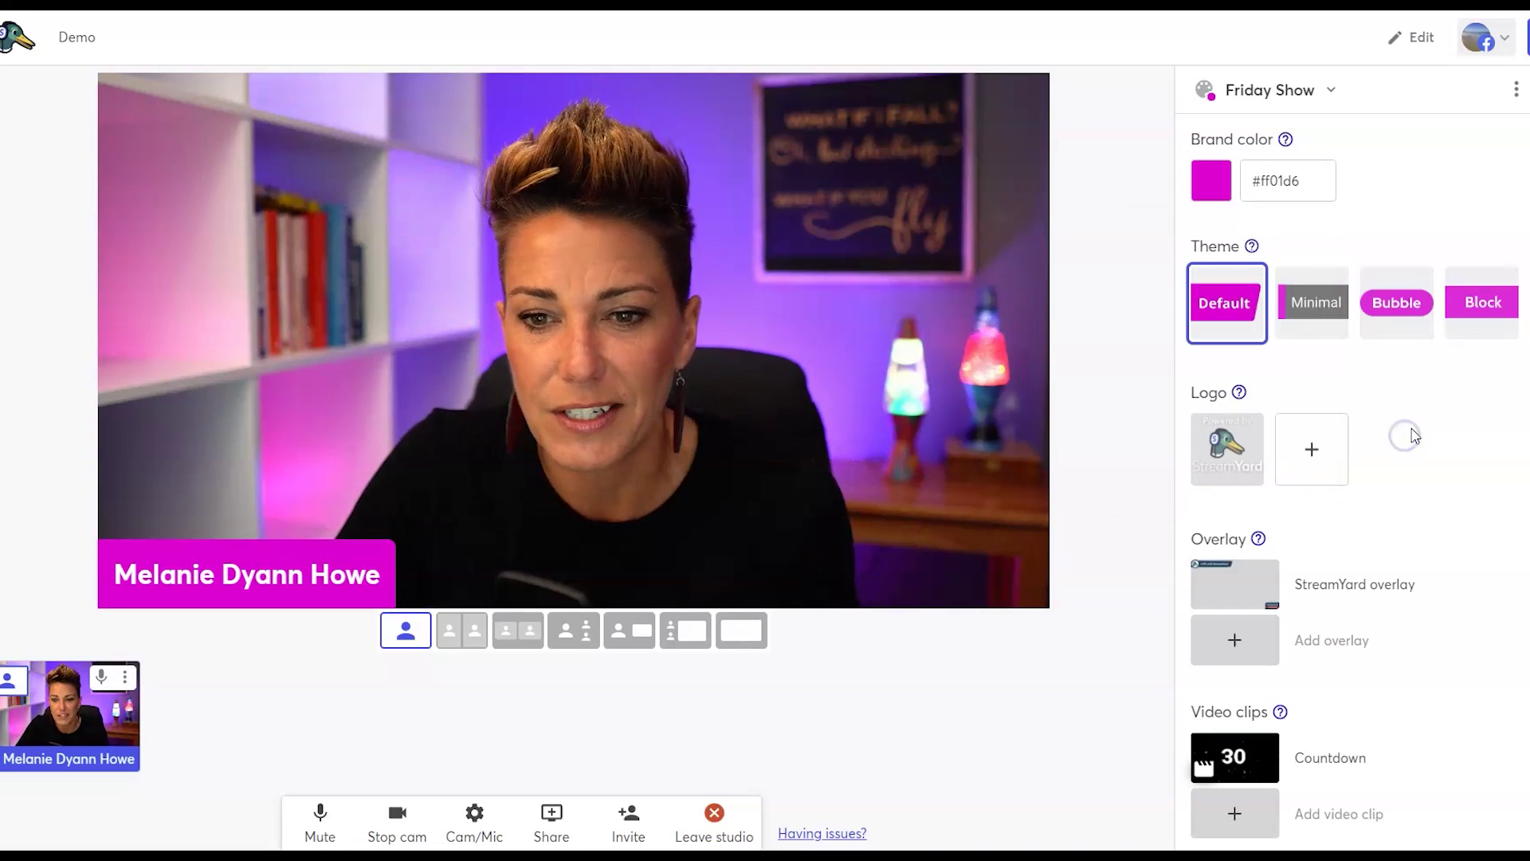
left_click(1410, 329)
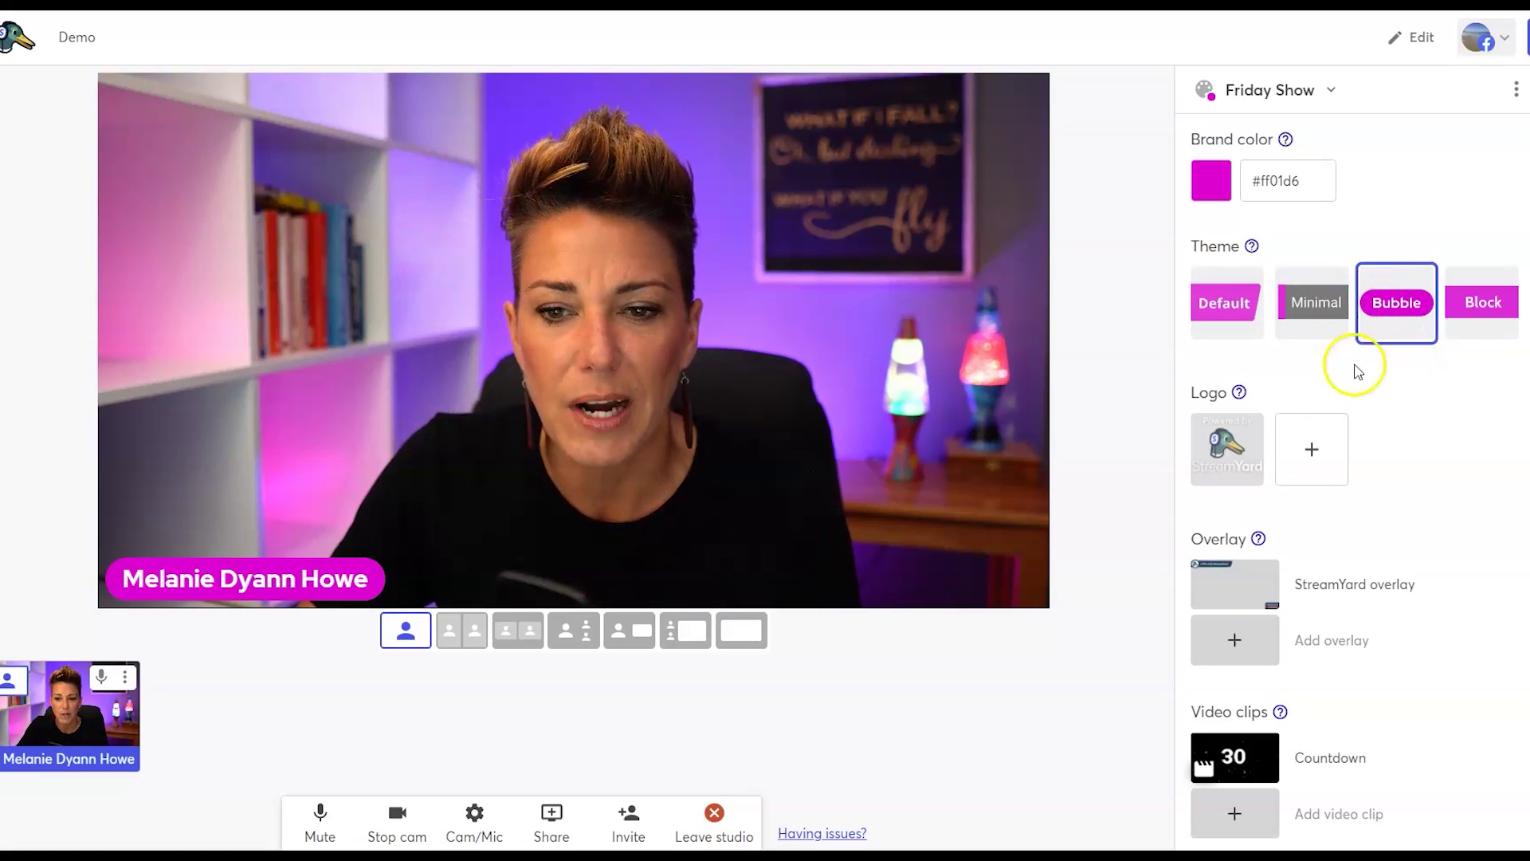
mouse_move(1425, 615)
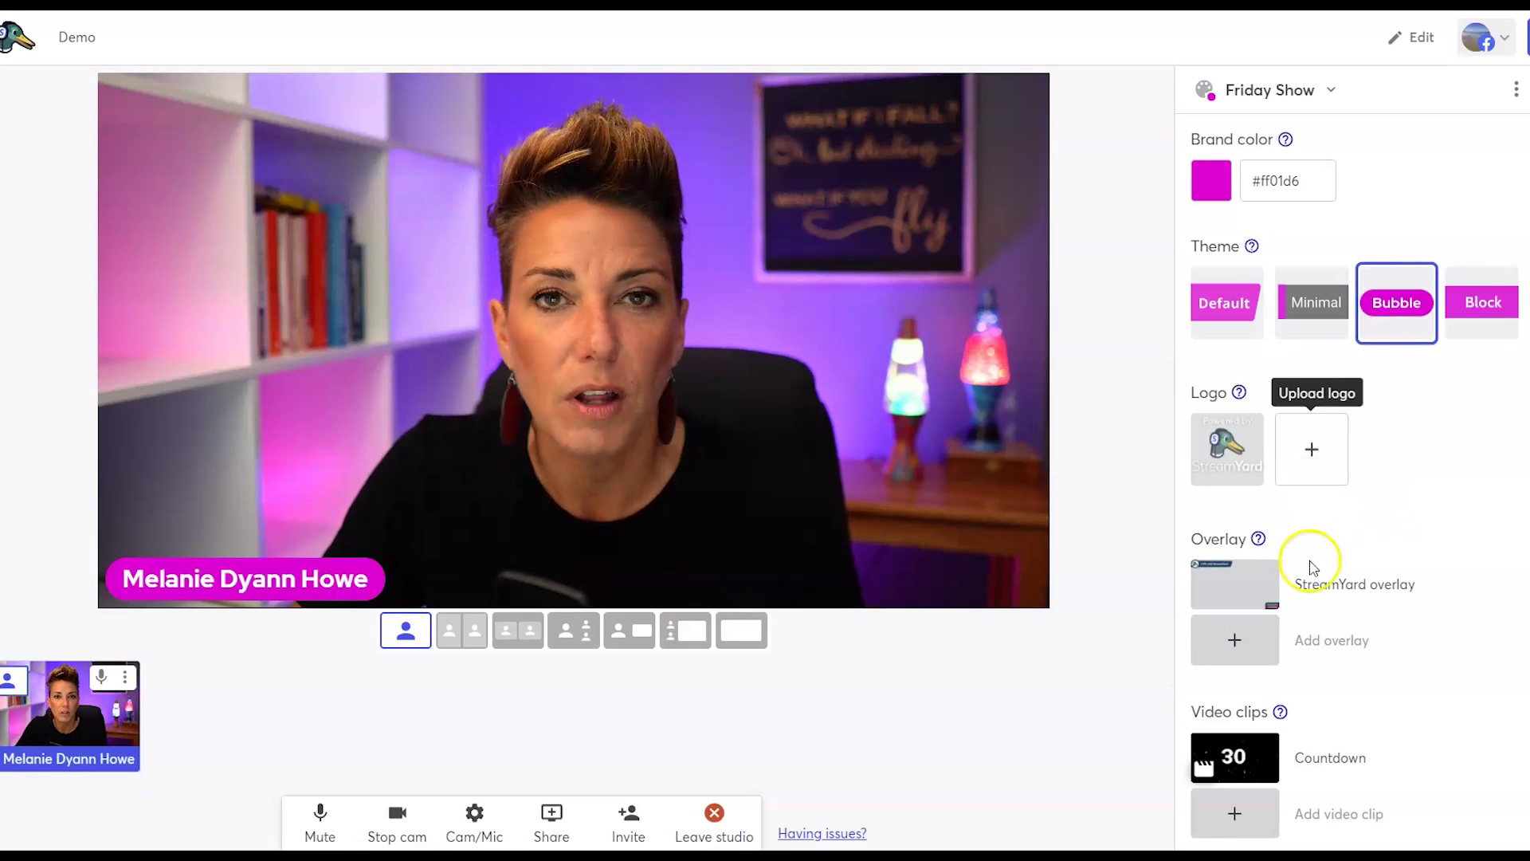
scroll(1275, 733, "down", 2)
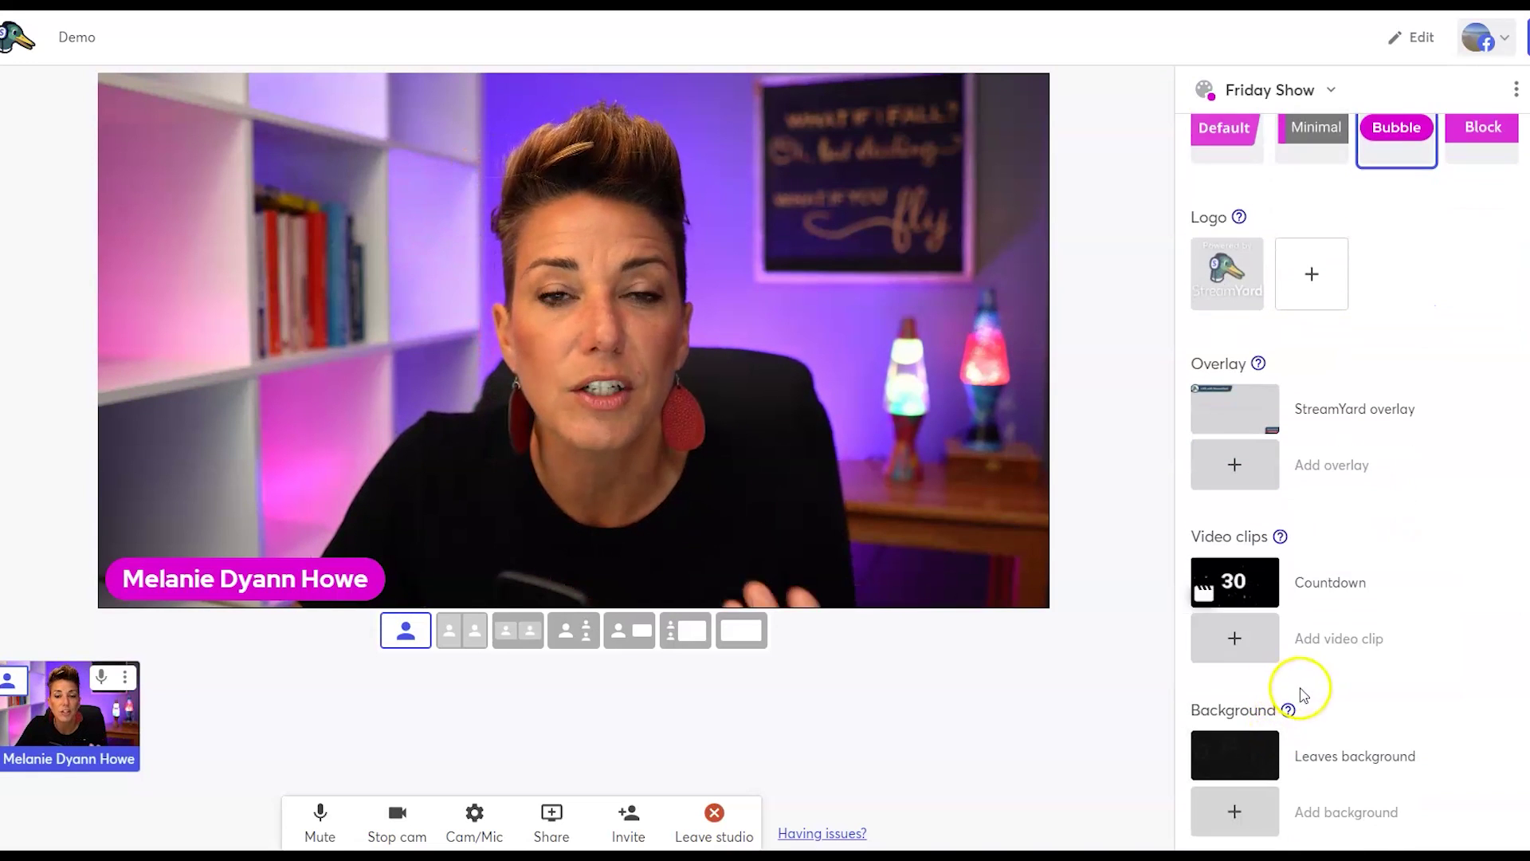
scroll(1354, 606, "up", 2)
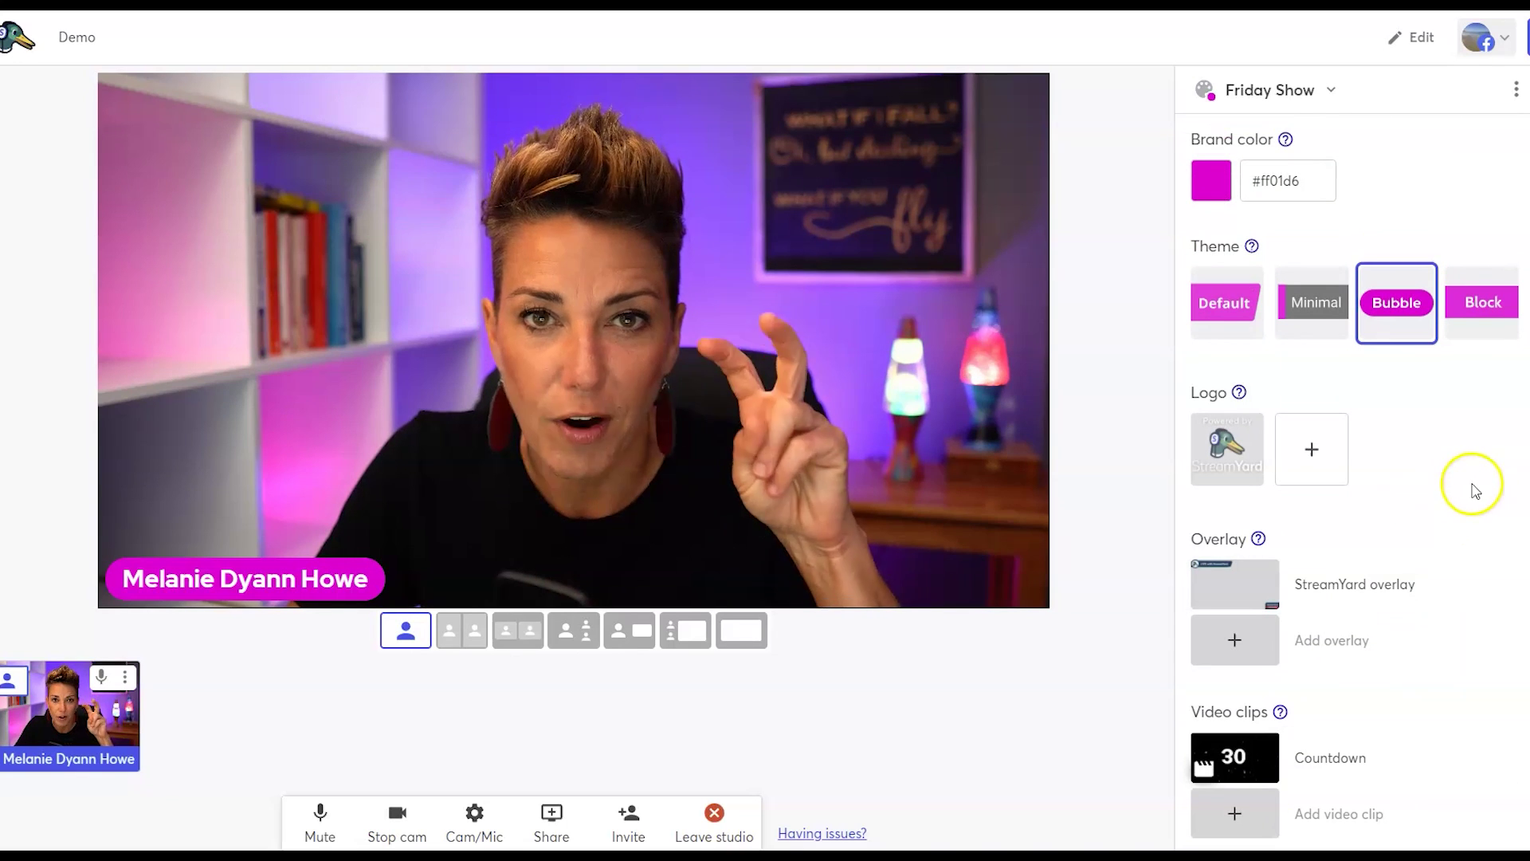
- Switch the active brand to Mel and begin renaming it from the brand menu
left_click(1323, 94)
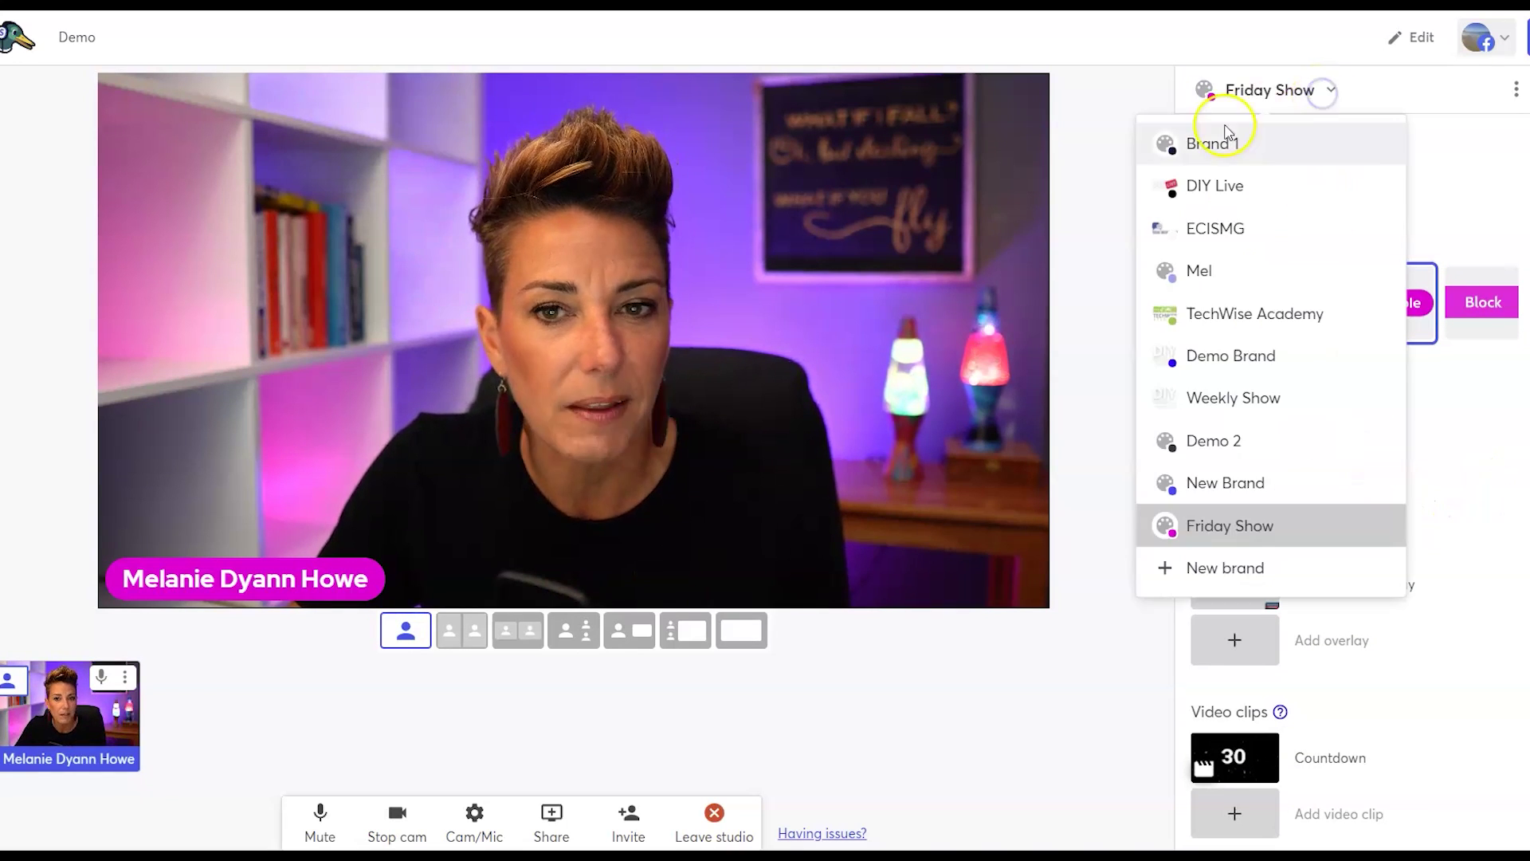
left_click(1221, 144)
left_click(1237, 97)
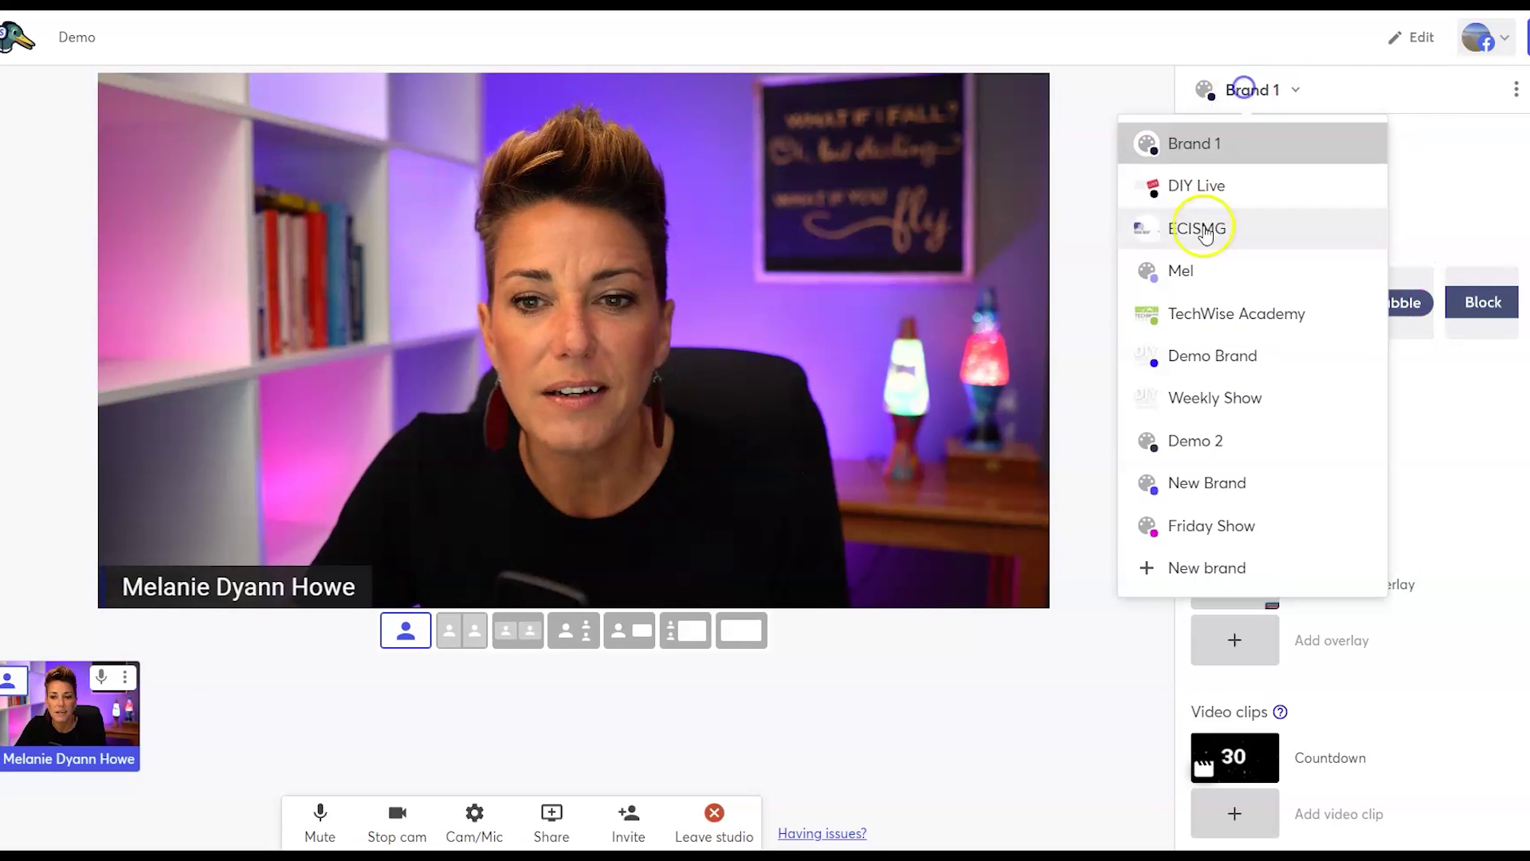
left_click(1202, 271)
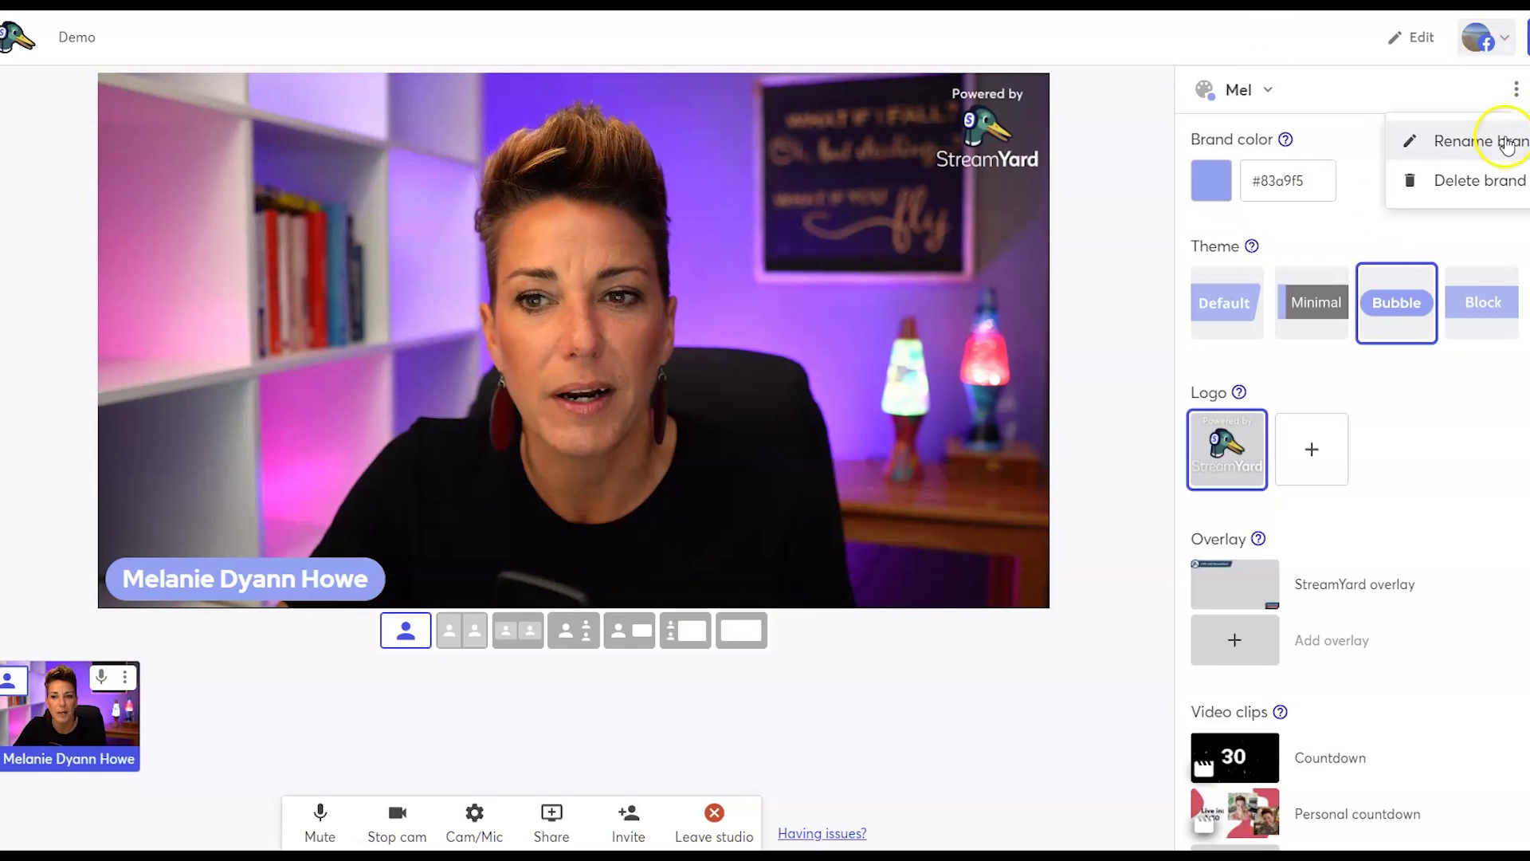
left_click(1505, 154)
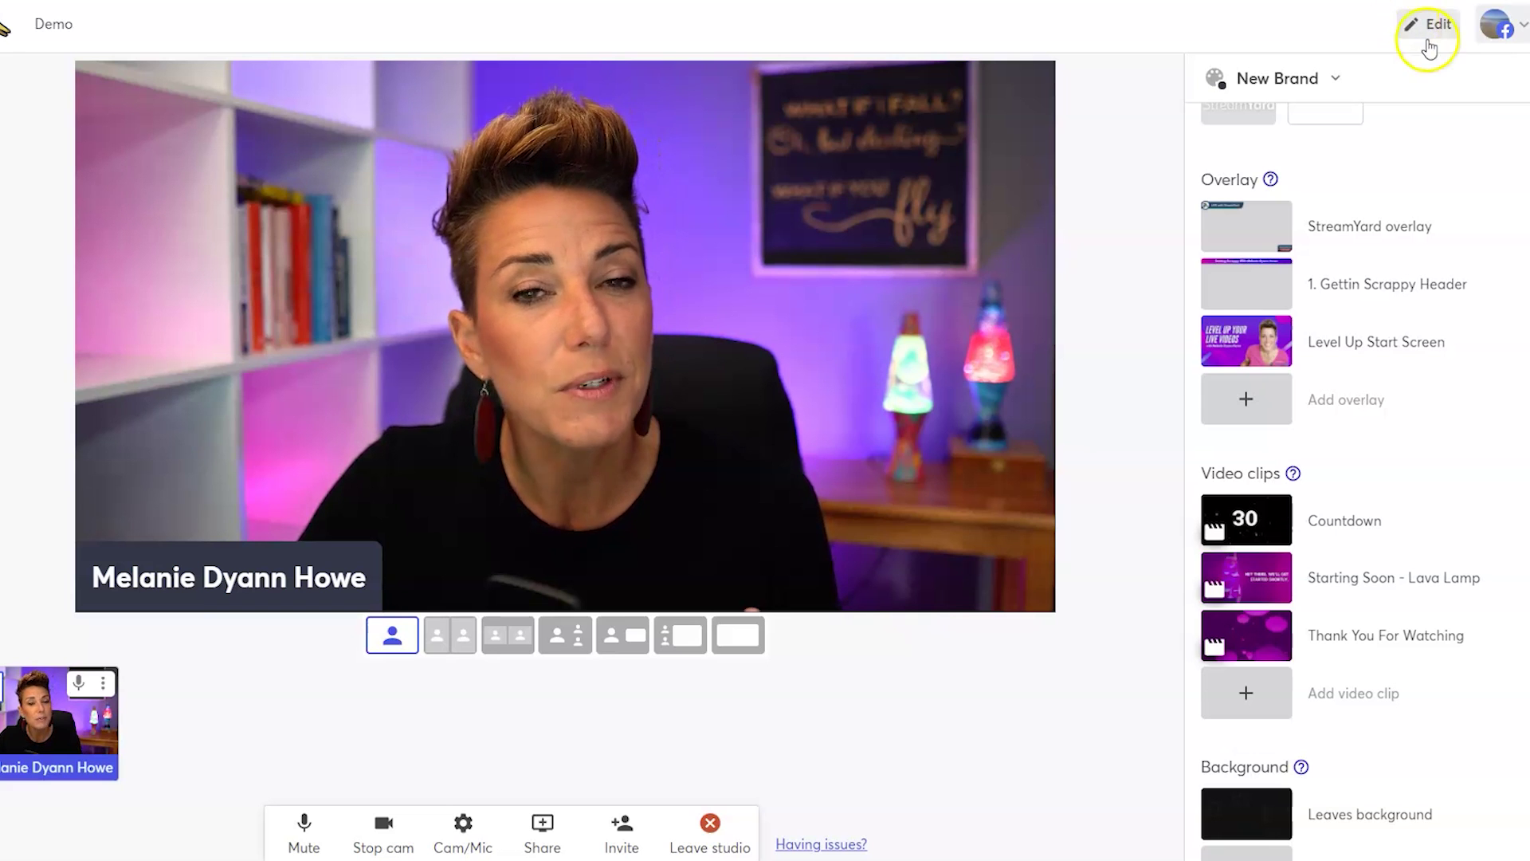
- Rename the Level Up Start Screen overlay to 'Start Screen'
mouse_move(1451, 351)
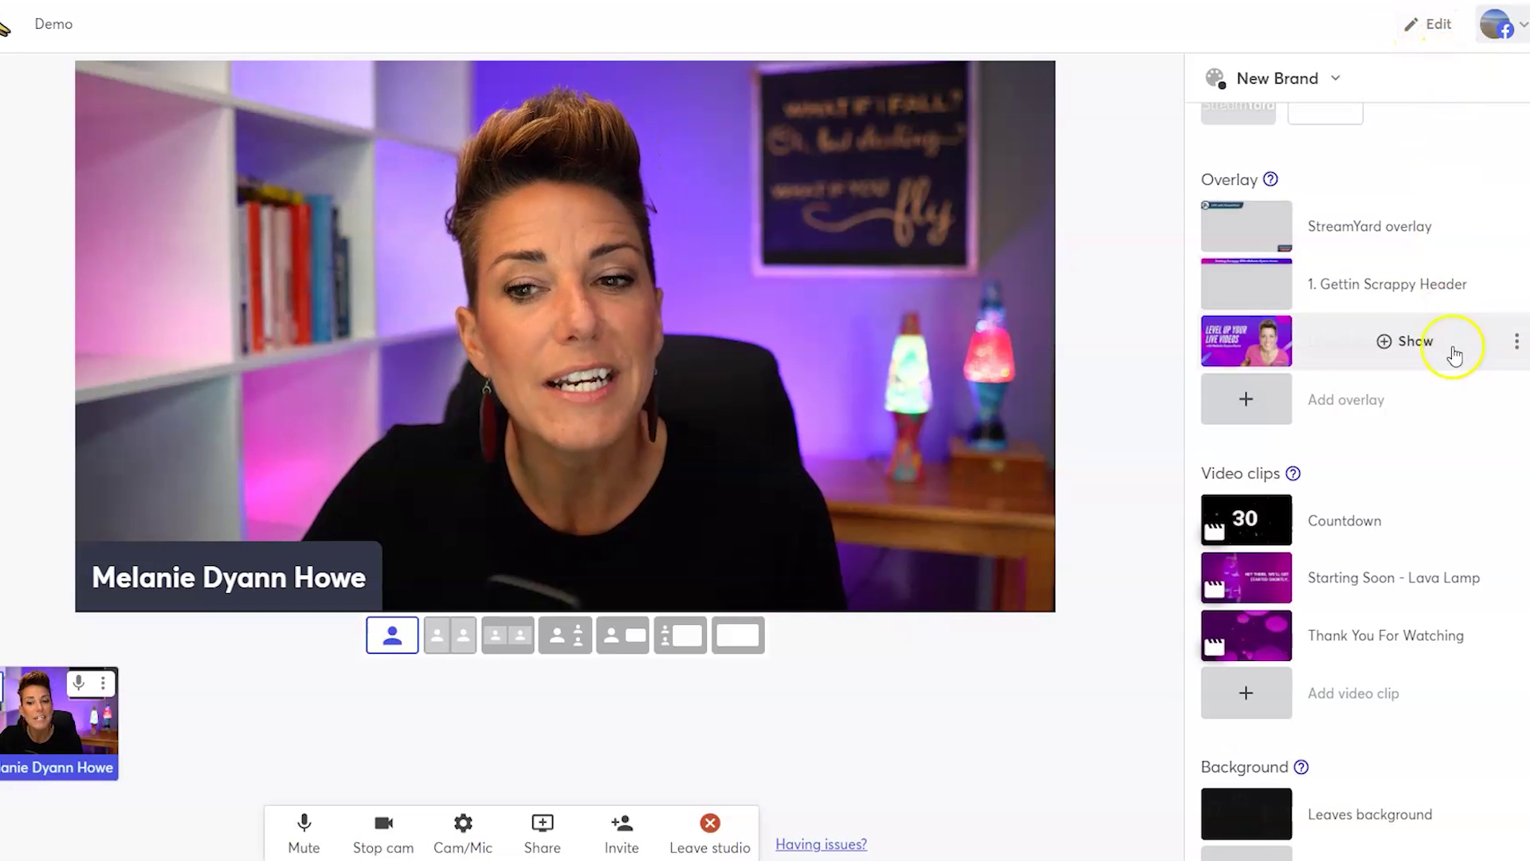
left_click(1518, 344)
left_click(1512, 395)
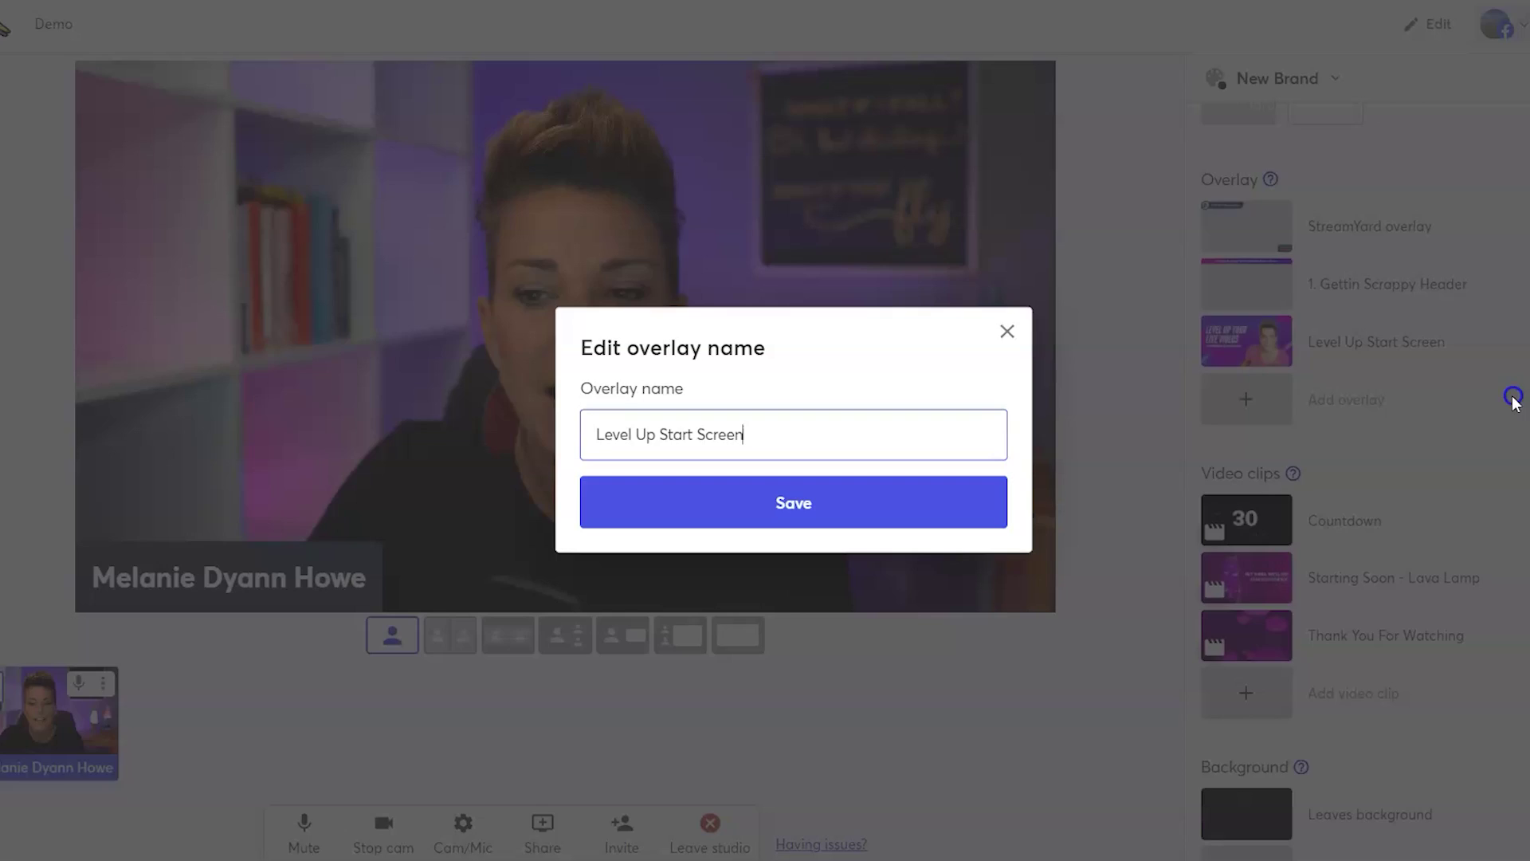
left_click_drag(661, 449, 540, 443)
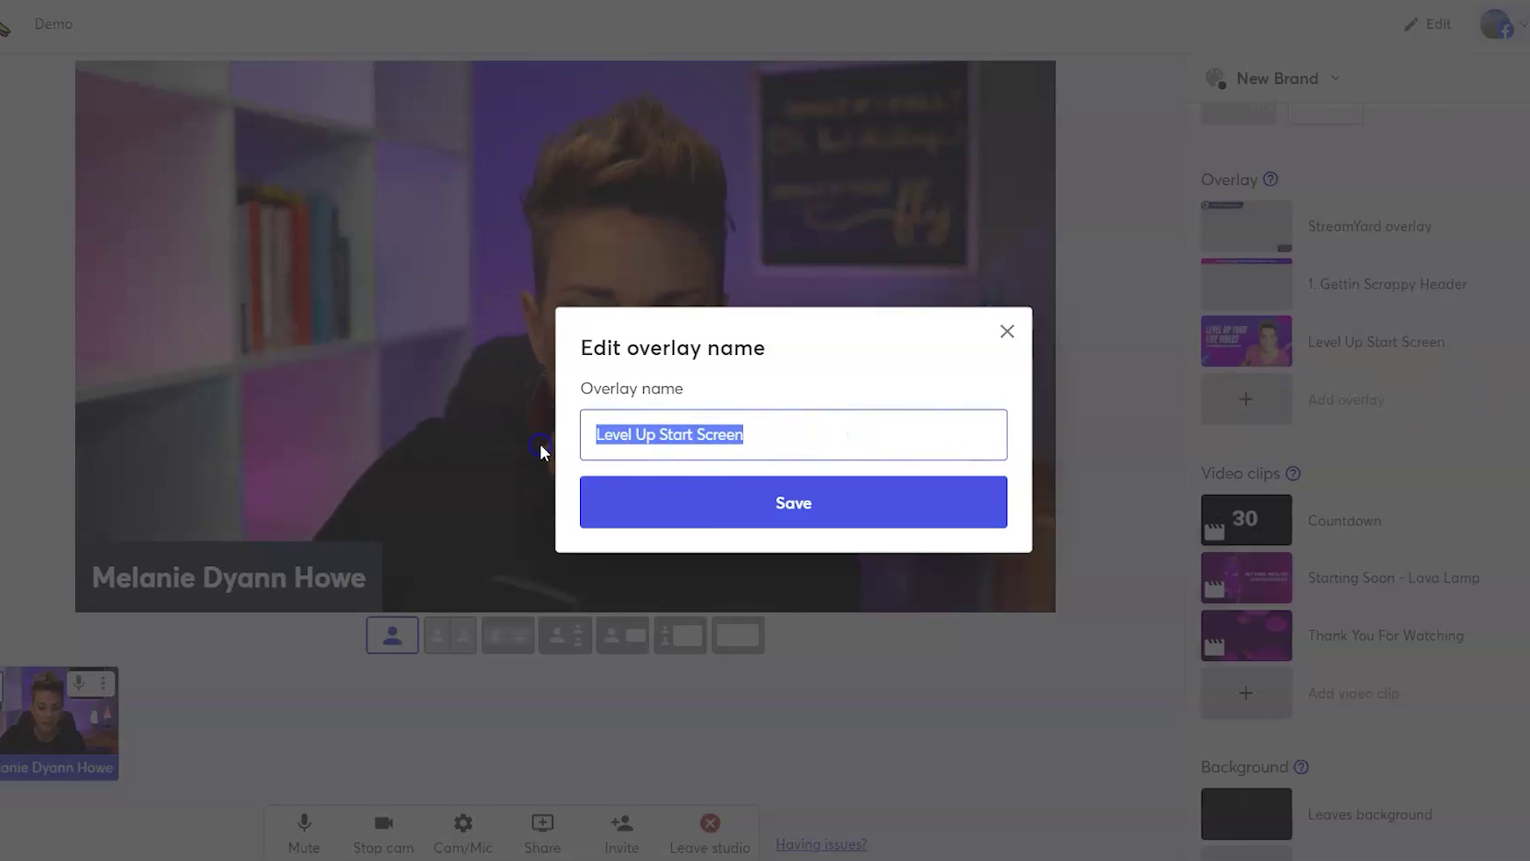
type("Star")
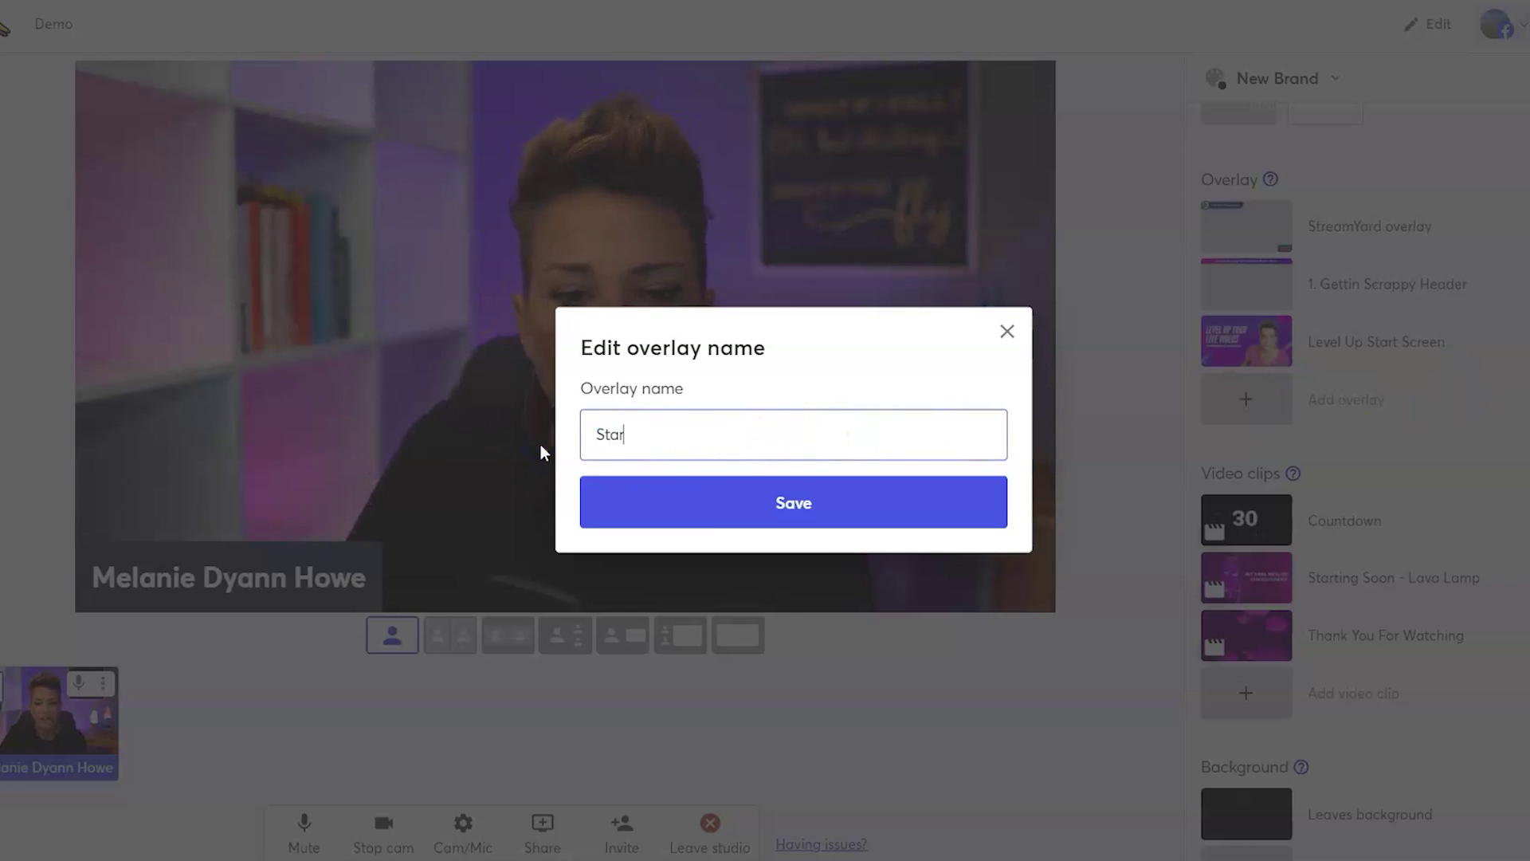
type("t Screen")
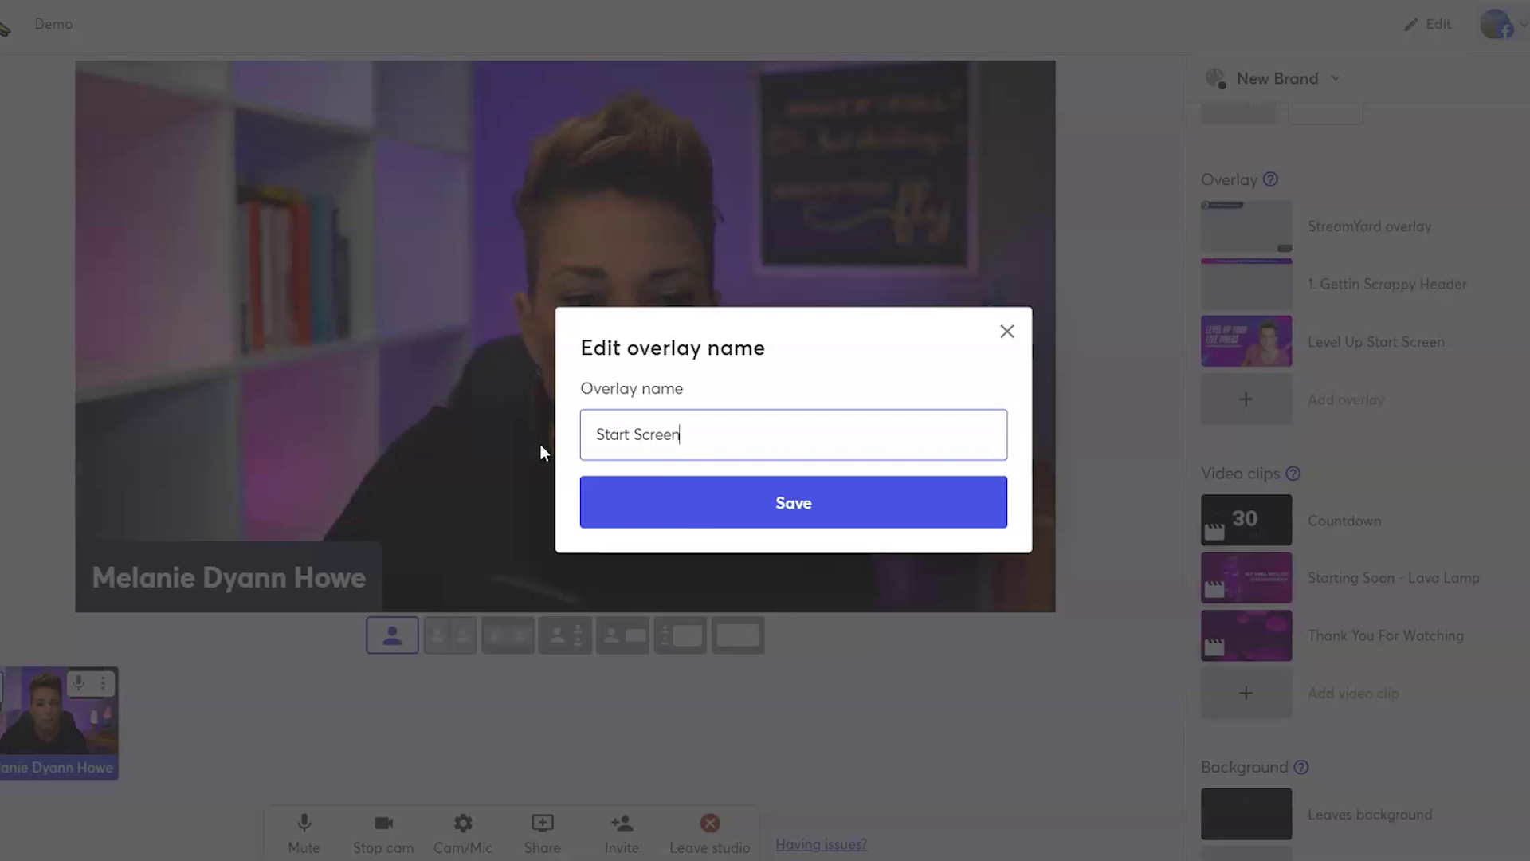
left_click(625, 499)
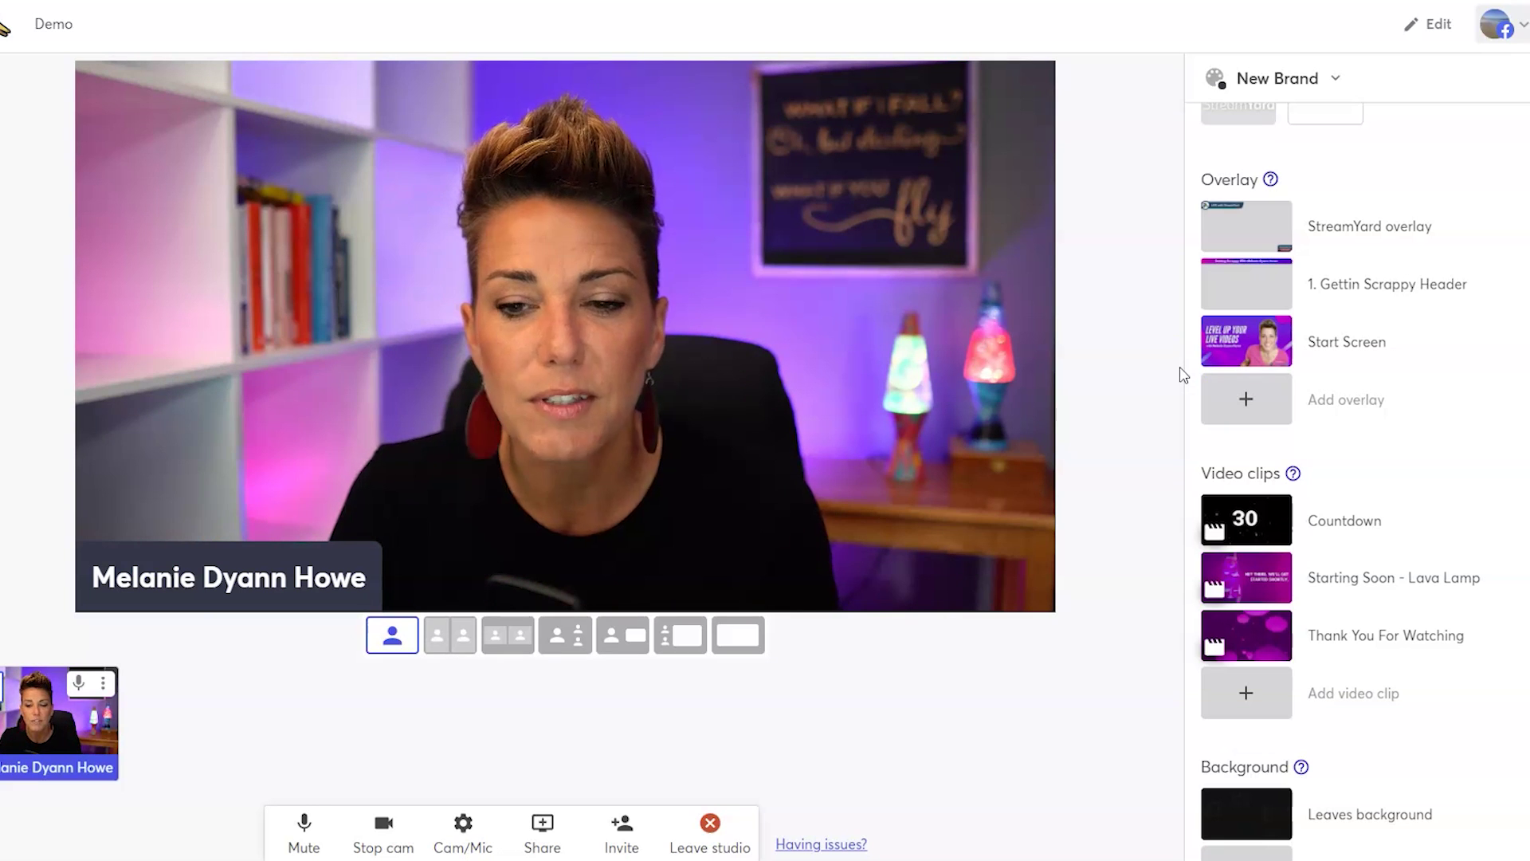
left_click(1211, 358)
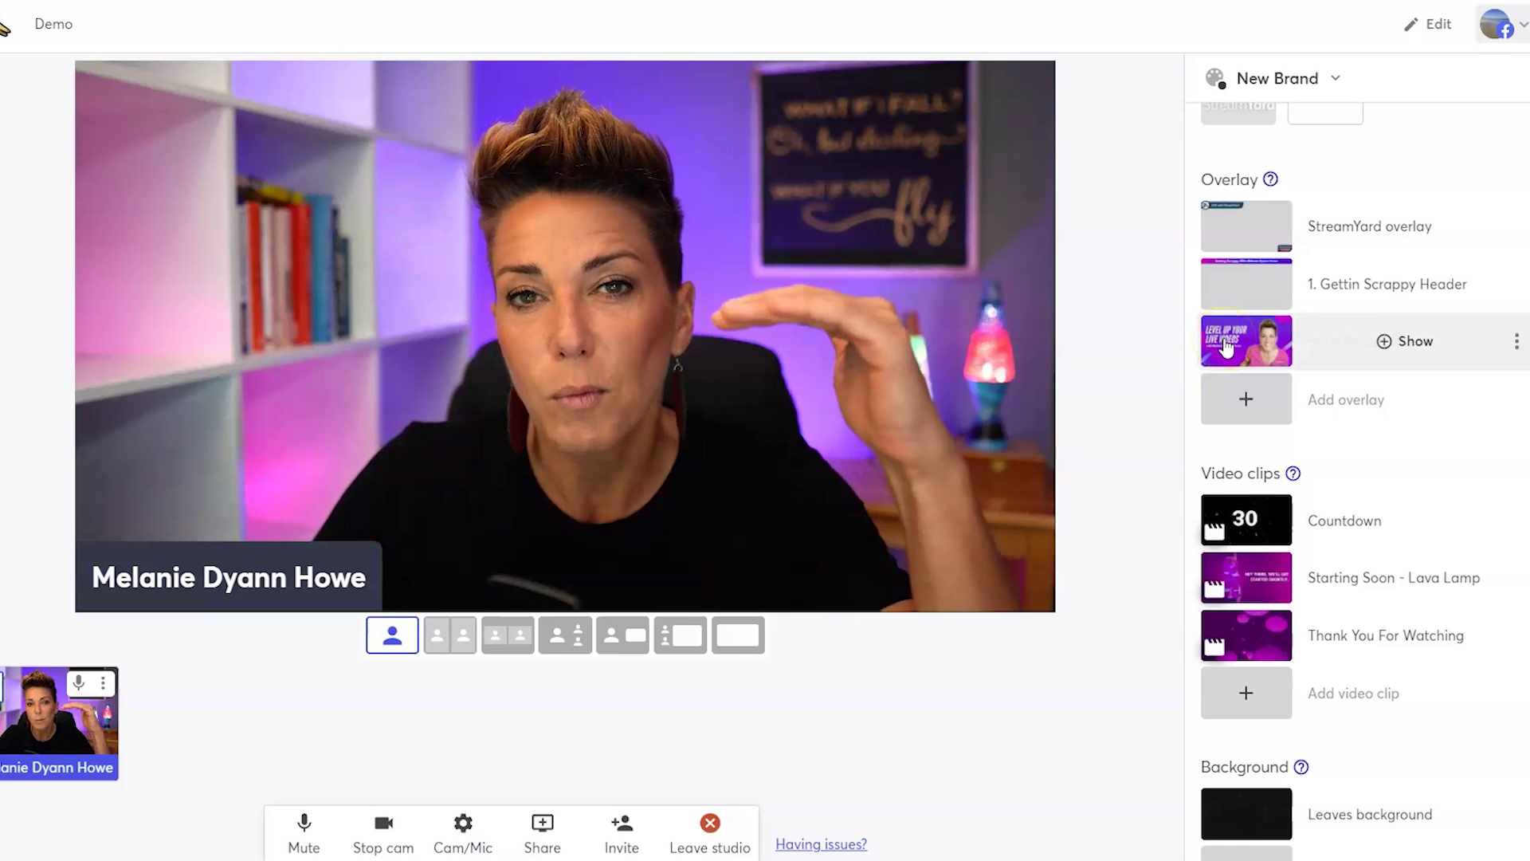
left_click(1204, 332)
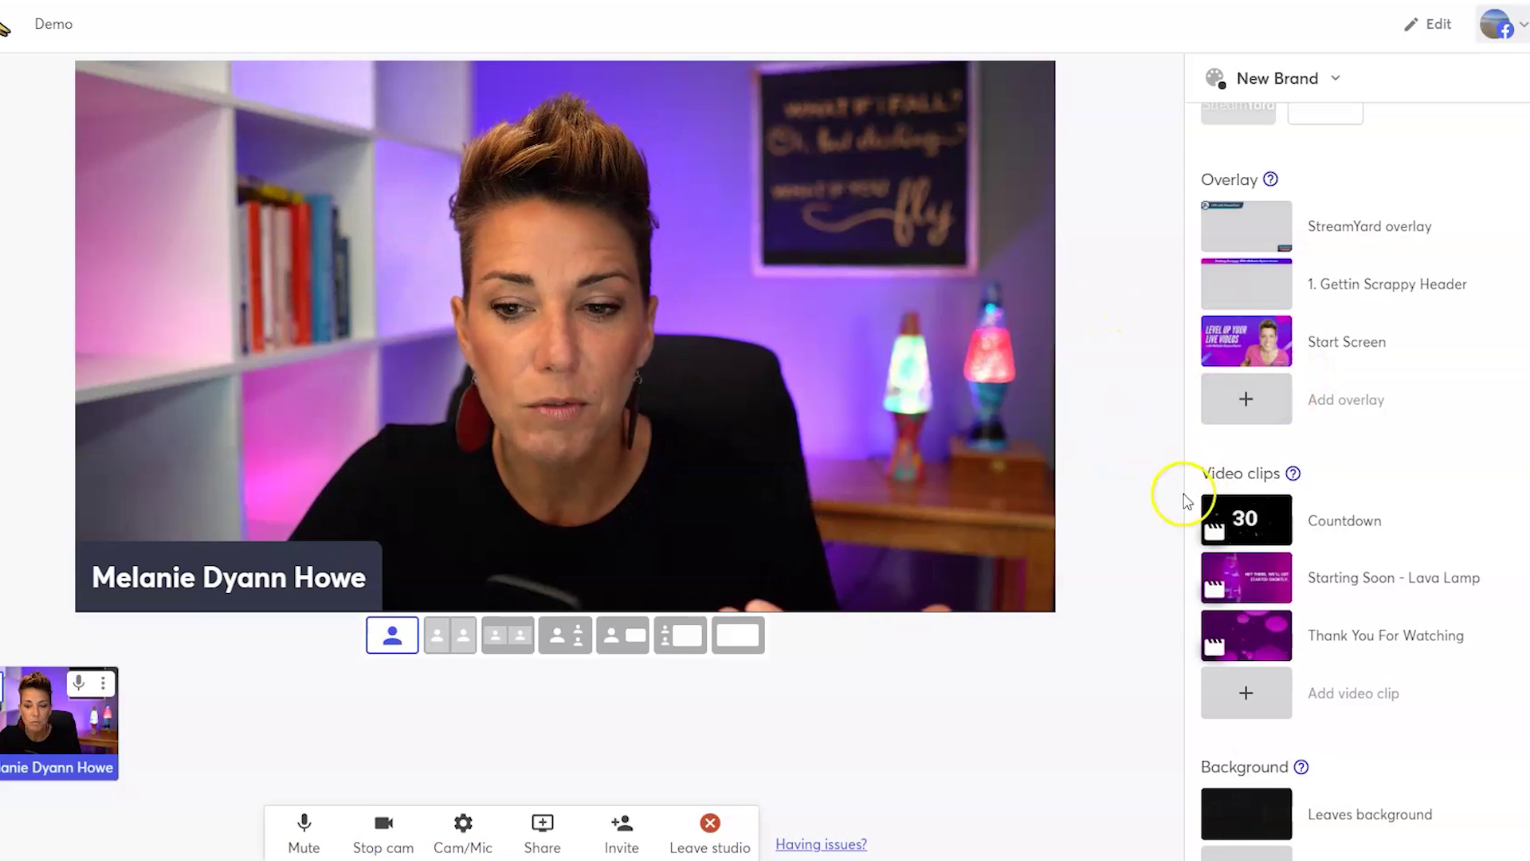
mouse_move(1227, 590)
left_click_drag(1227, 590, 1259, 634)
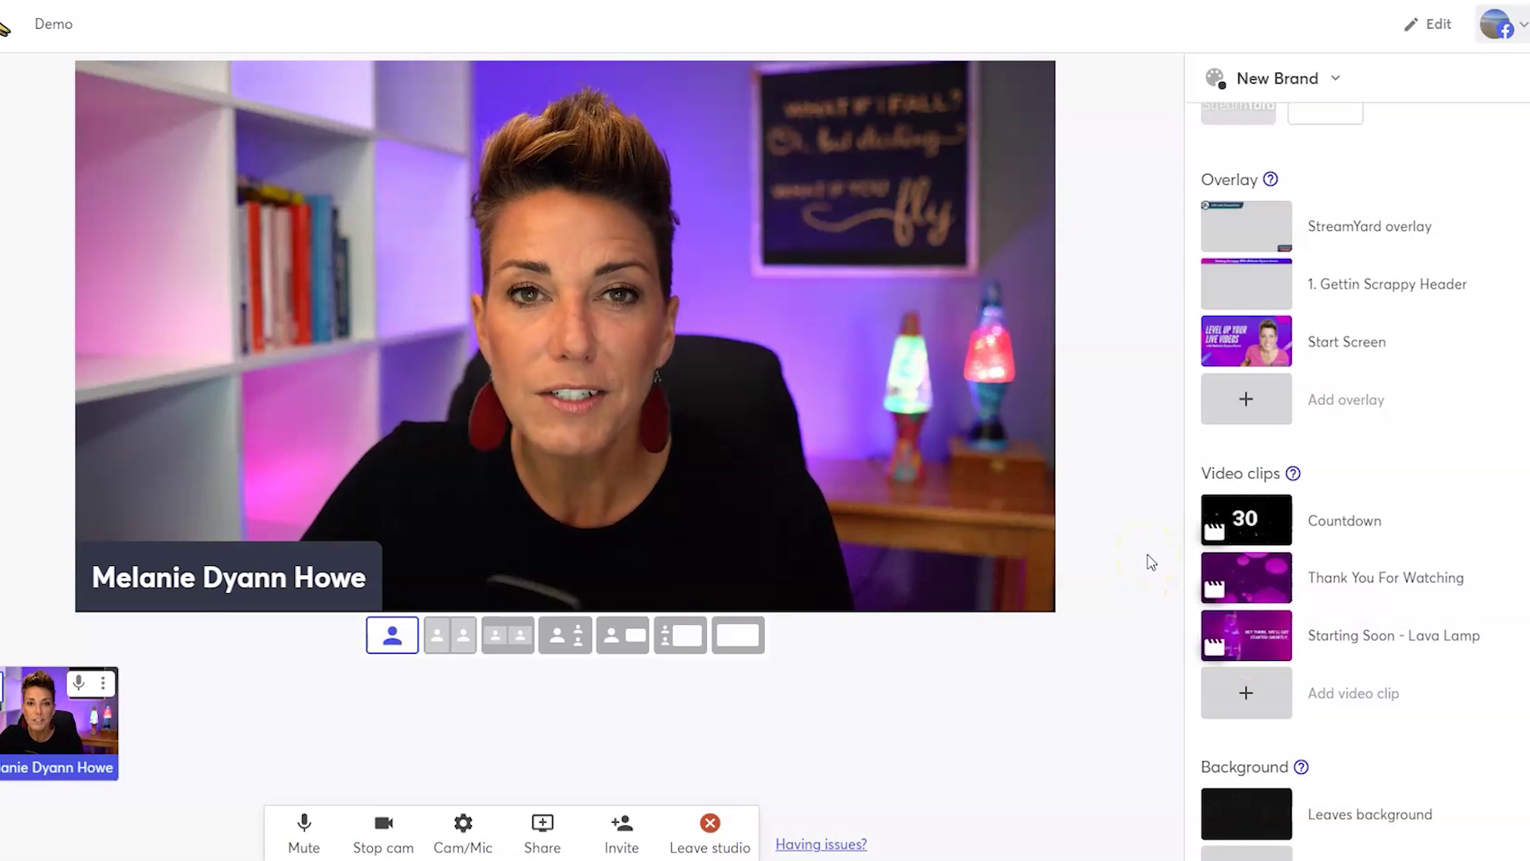
left_click(1162, 578)
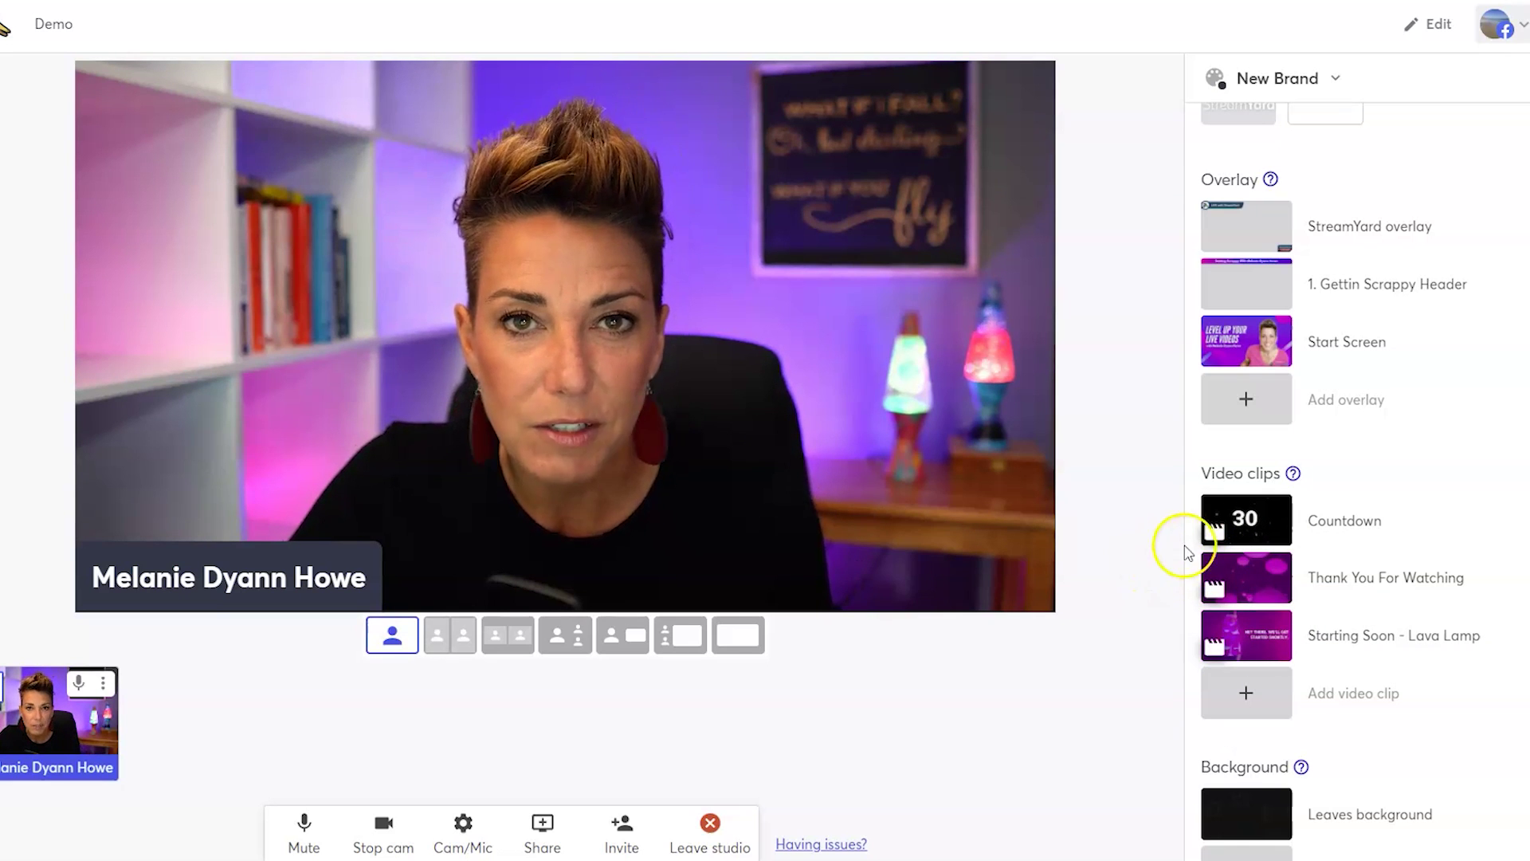
left_click_drag(1227, 578, 1231, 635)
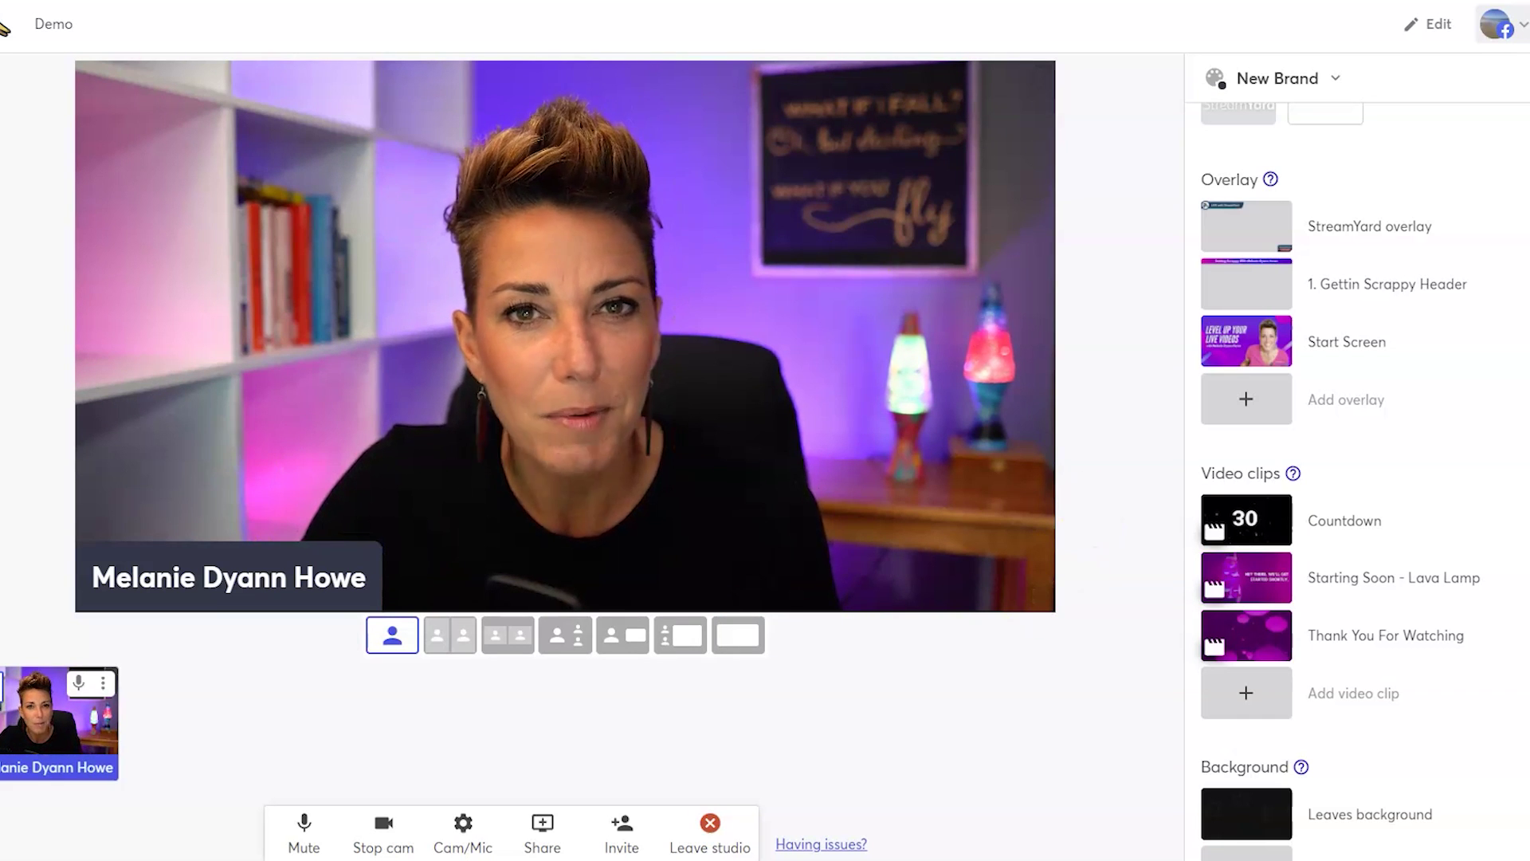
- Show the Misc, ECISMG, During Live, After Live and TW banner folders in the side panel
left_click(23, 104)
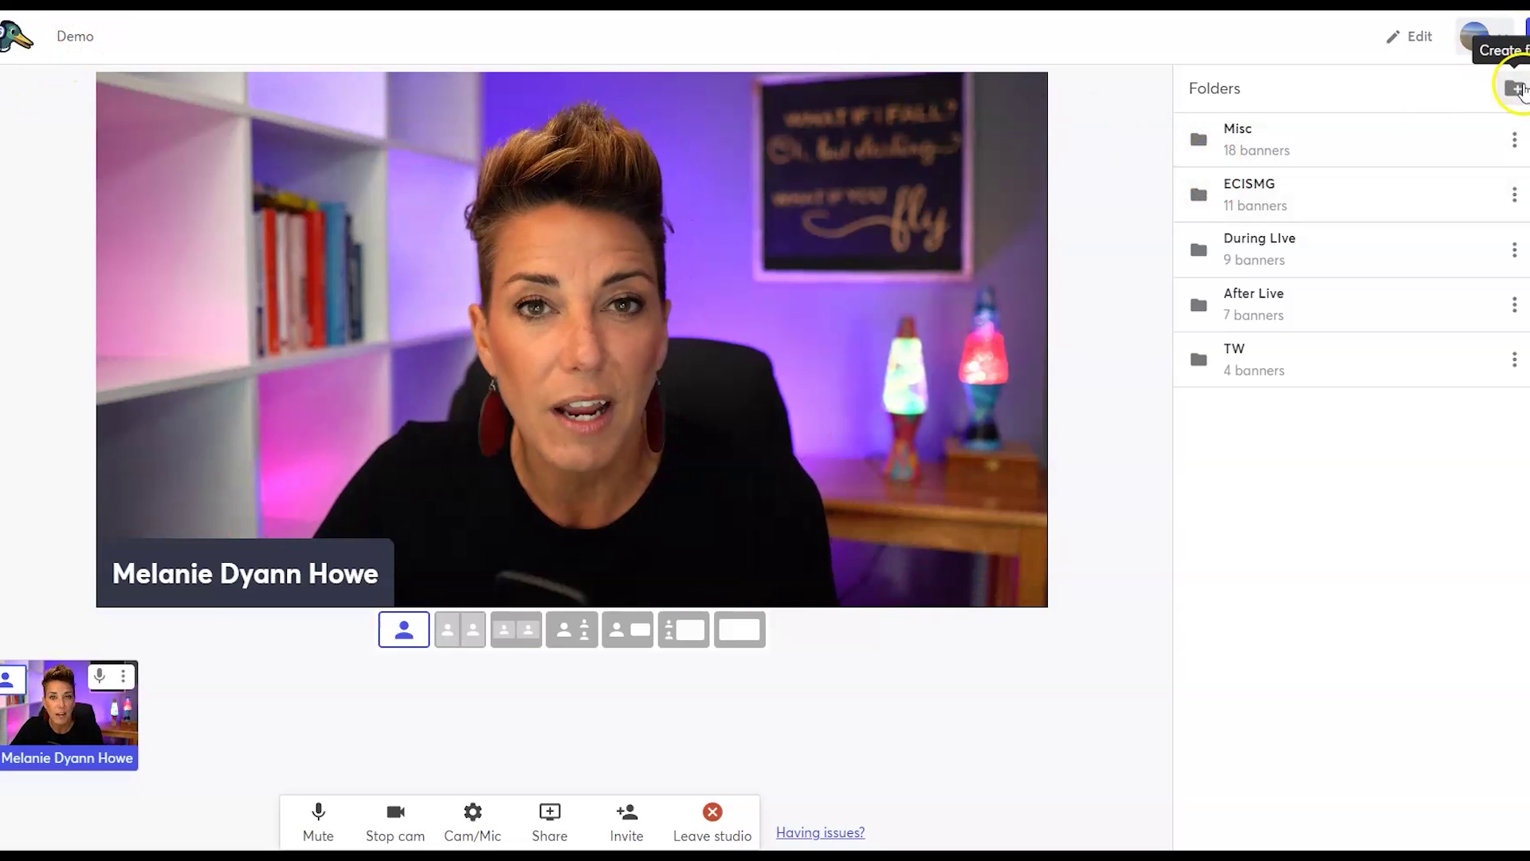
left_click(1518, 88)
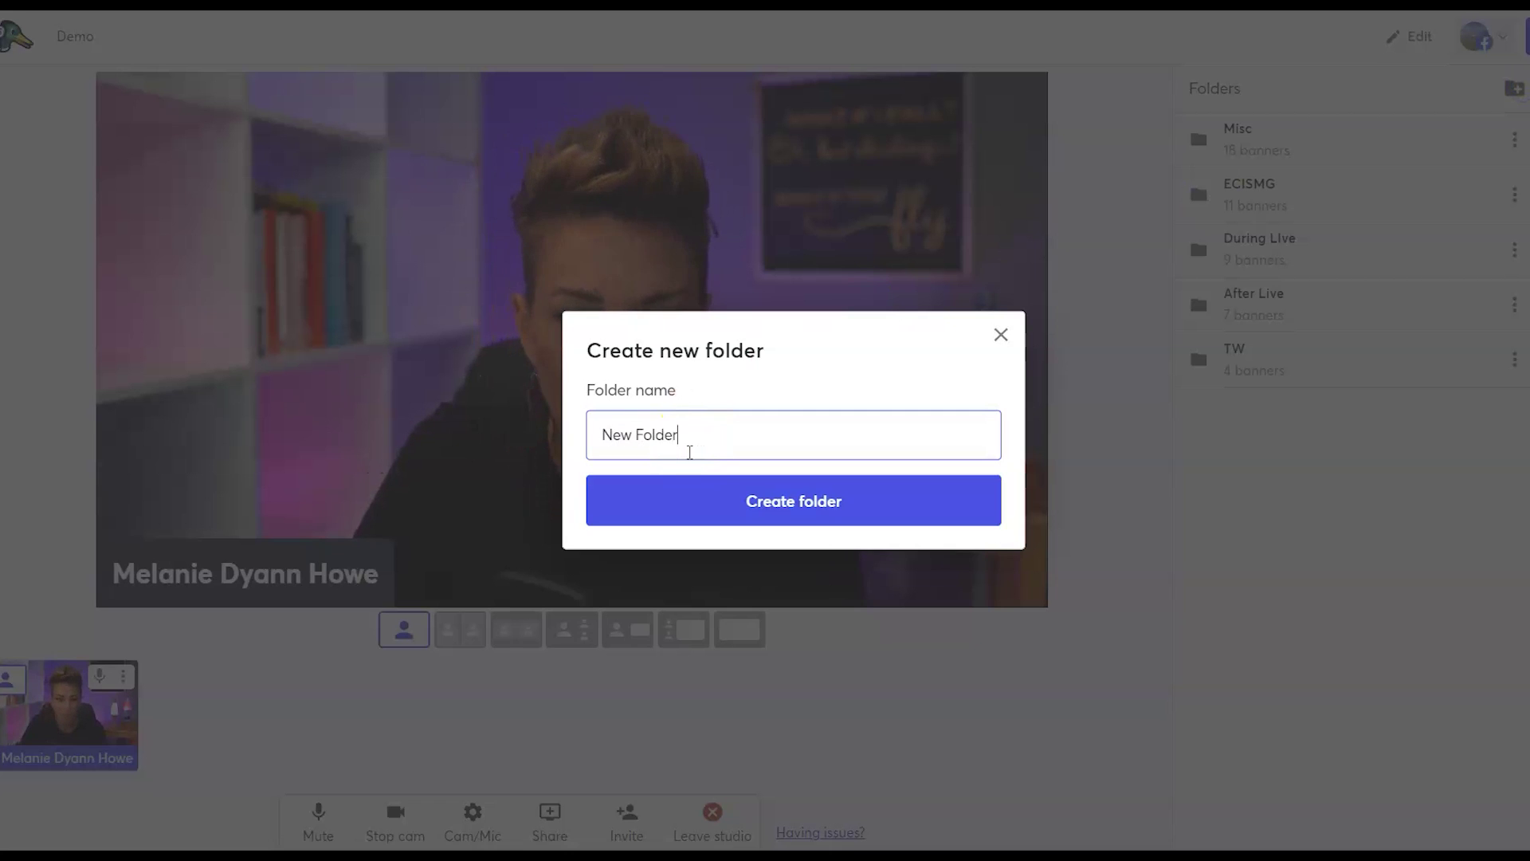
key("Return")
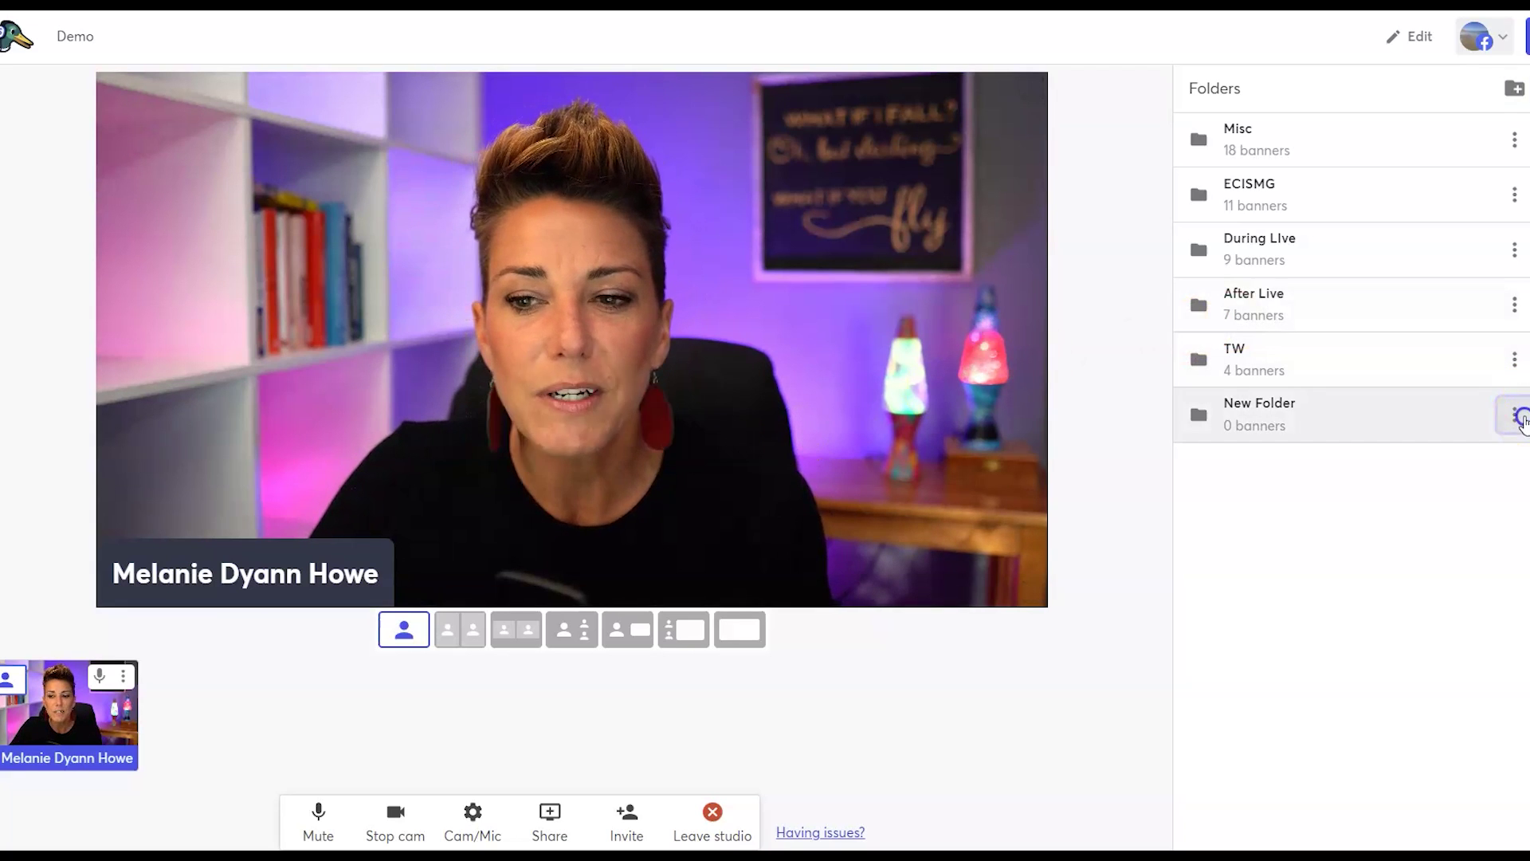
left_click(1518, 415)
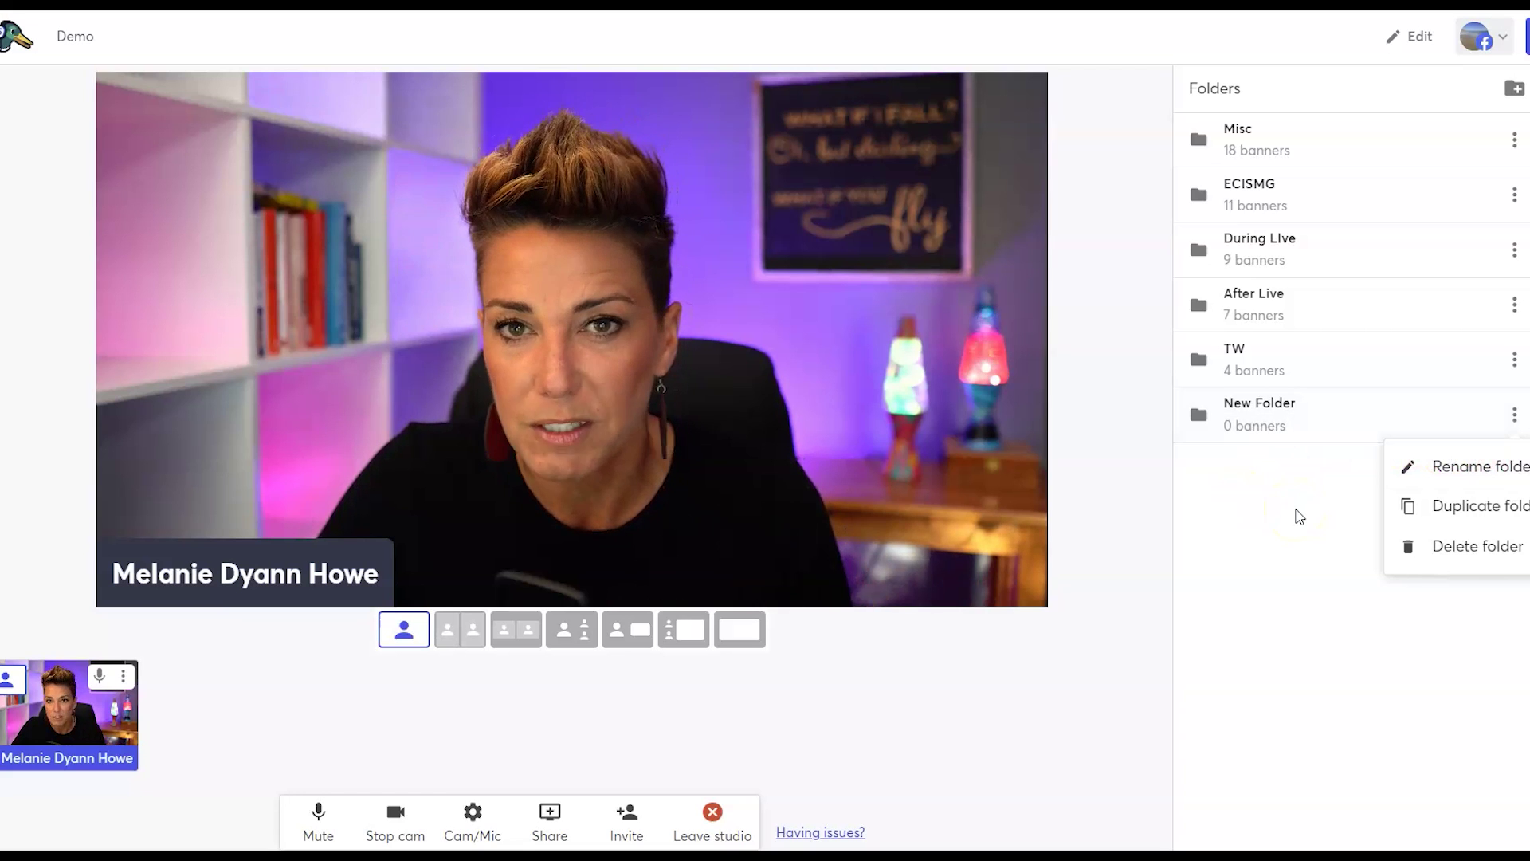
left_click(1505, 545)
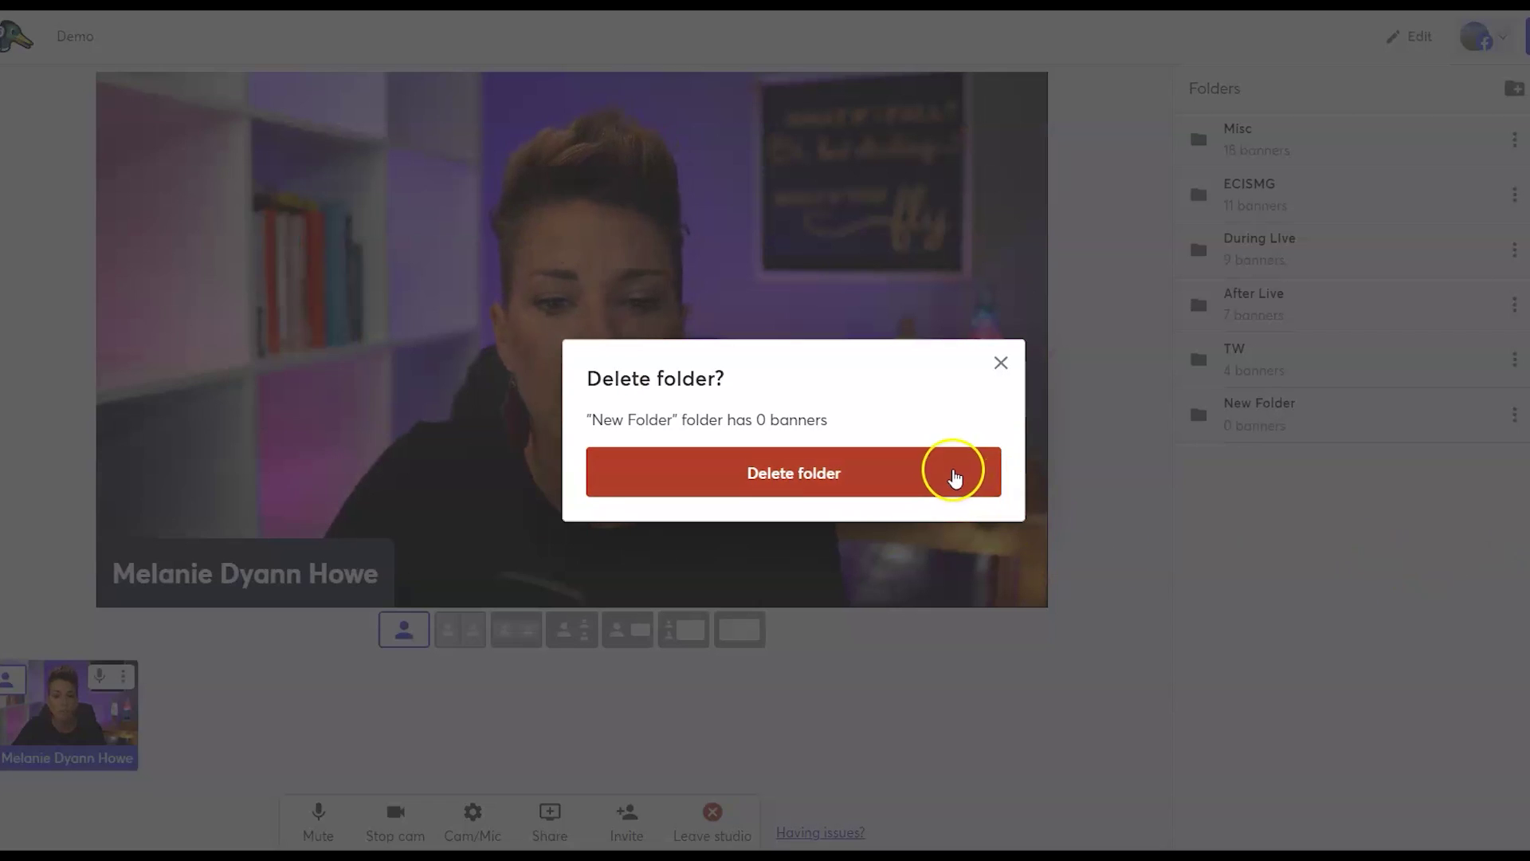
left_click(953, 470)
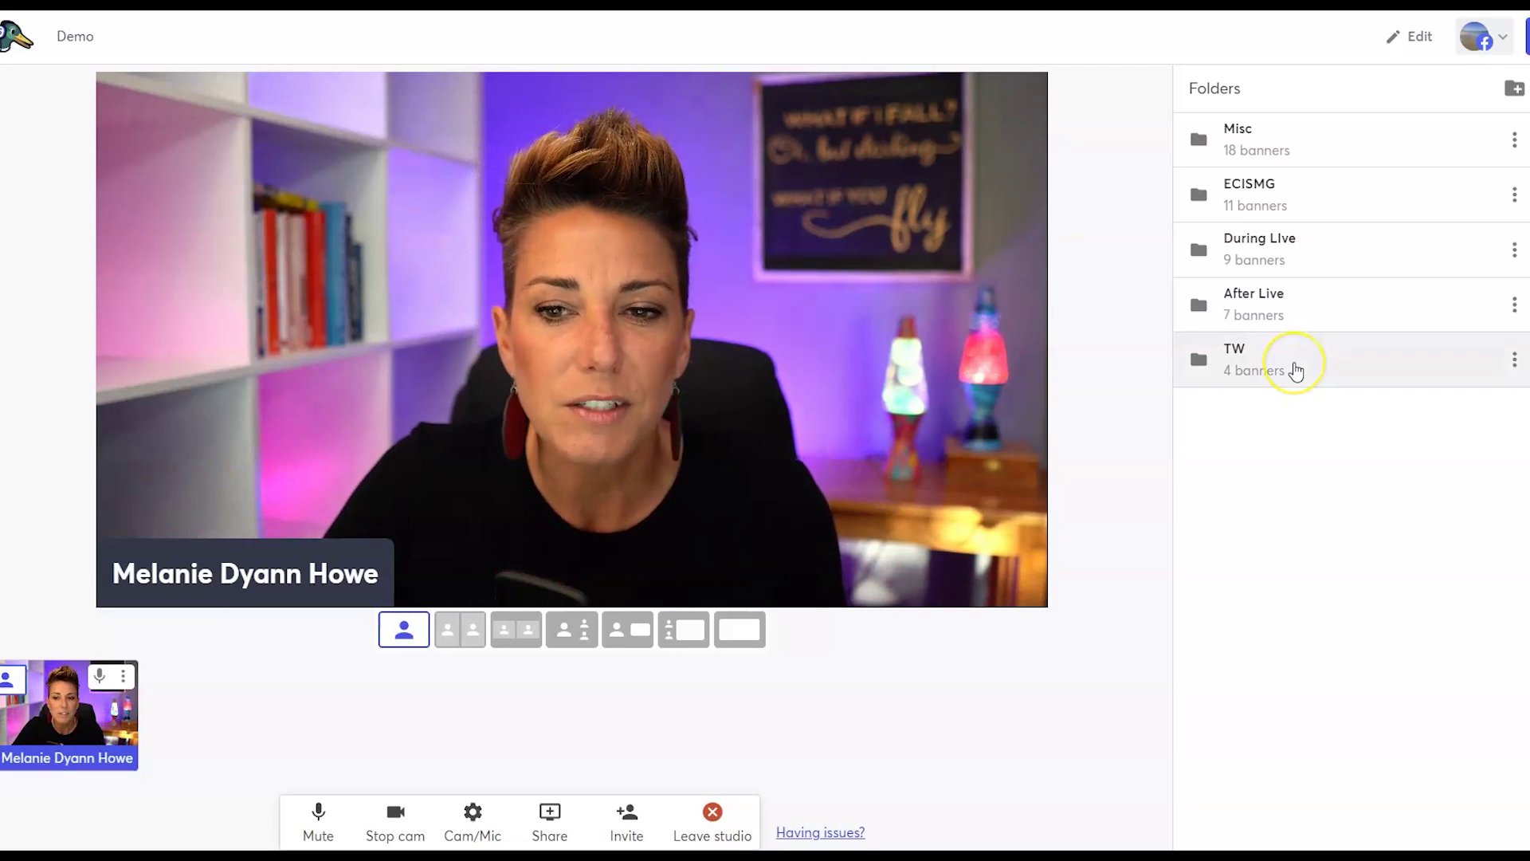
- Move the TW folder above During Live, open it, and move Hi Everyone down to third
left_click_drag(1293, 363, 1289, 247)
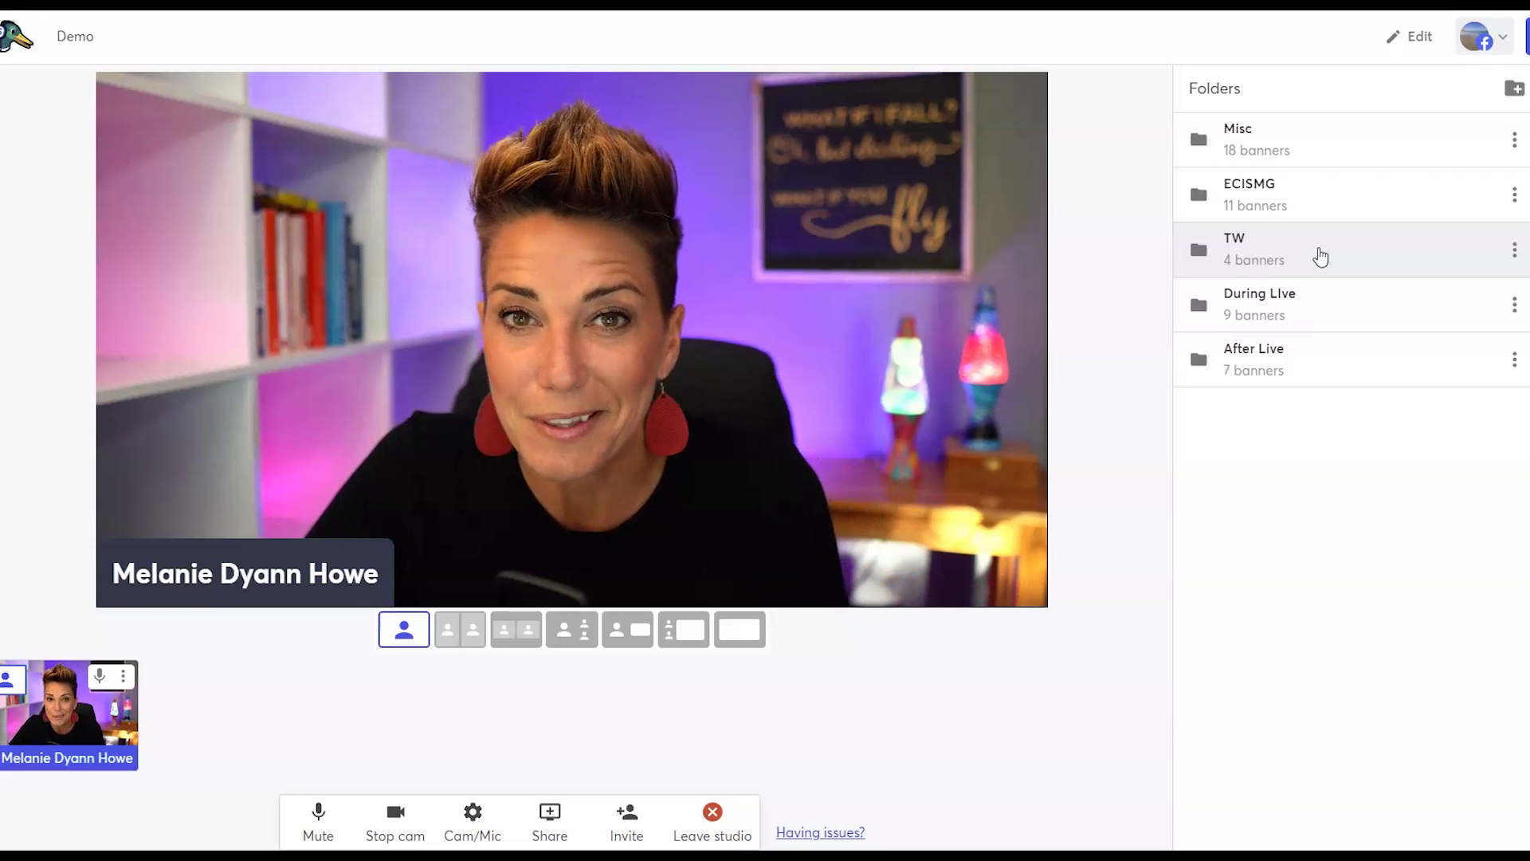
left_click_drag(1348, 178, 1309, 212)
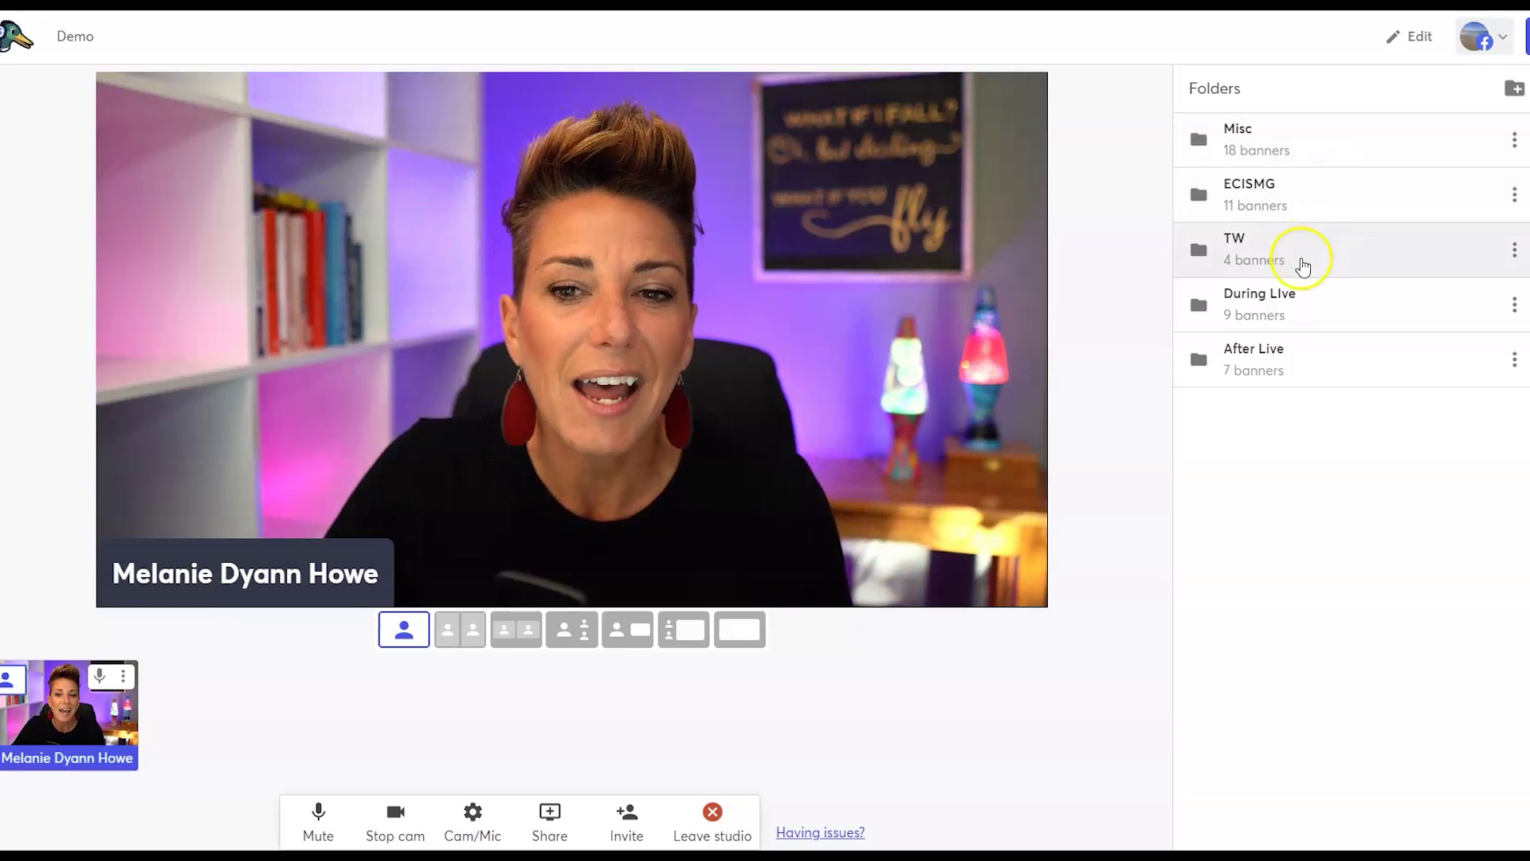
left_click(1282, 247)
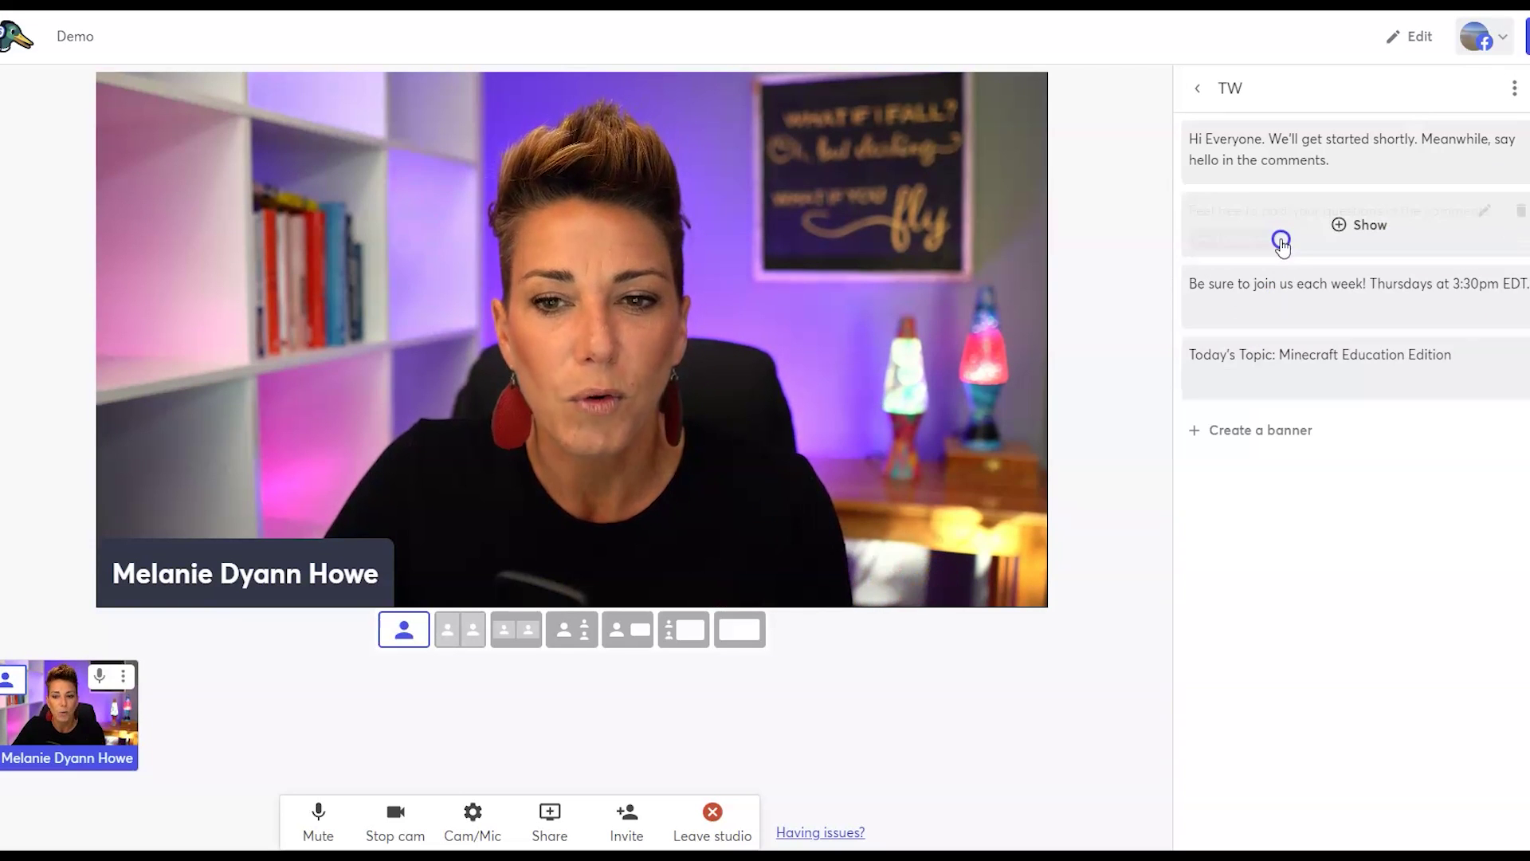
left_click_drag(1292, 255, 1265, 286)
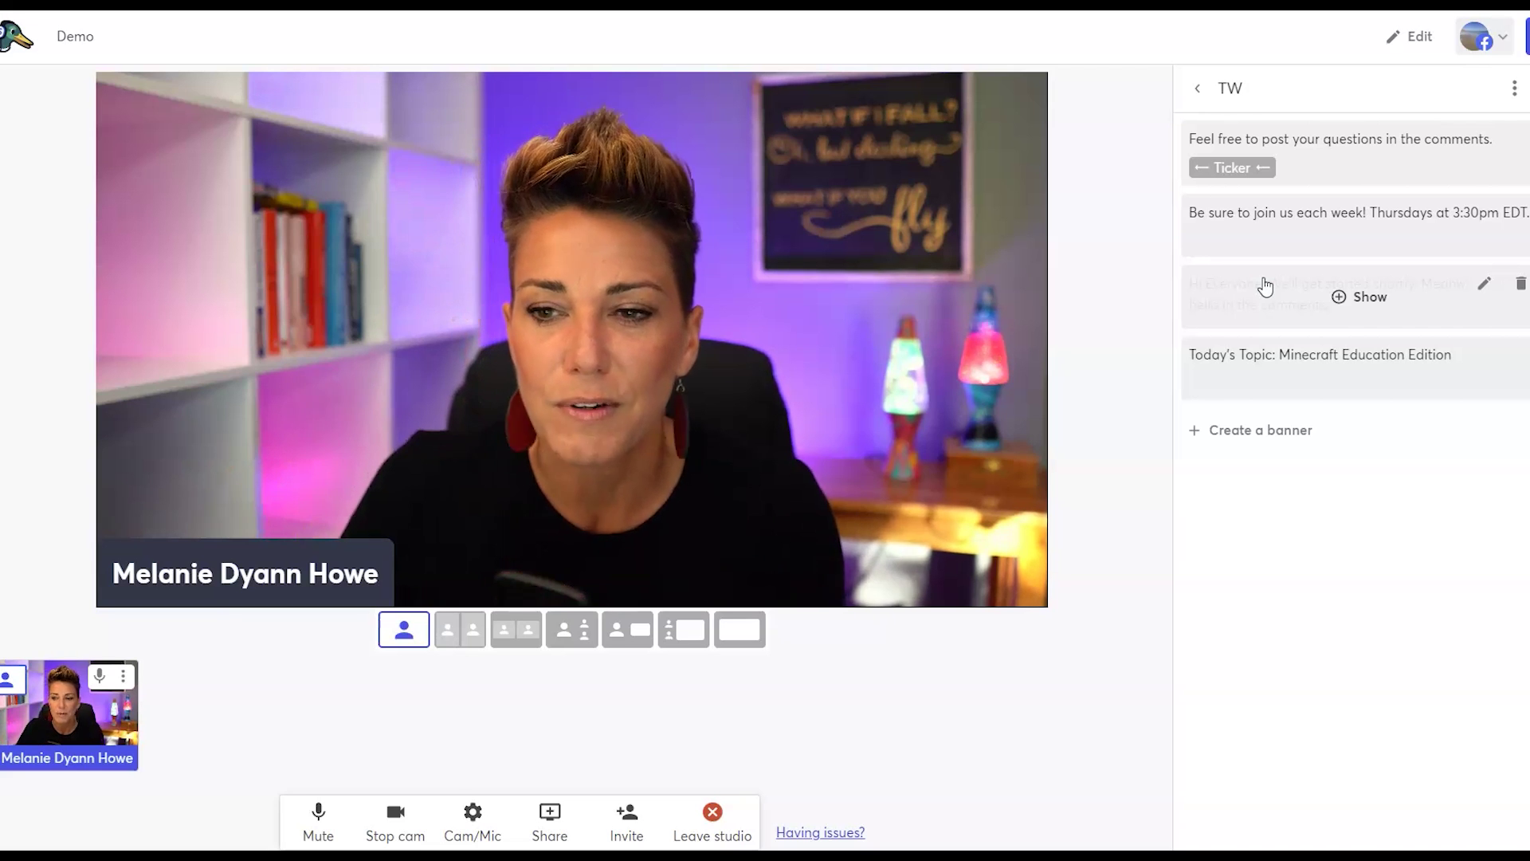
- Edit the weekly-schedule banner and close it with its text unchanged
left_click(1483, 211)
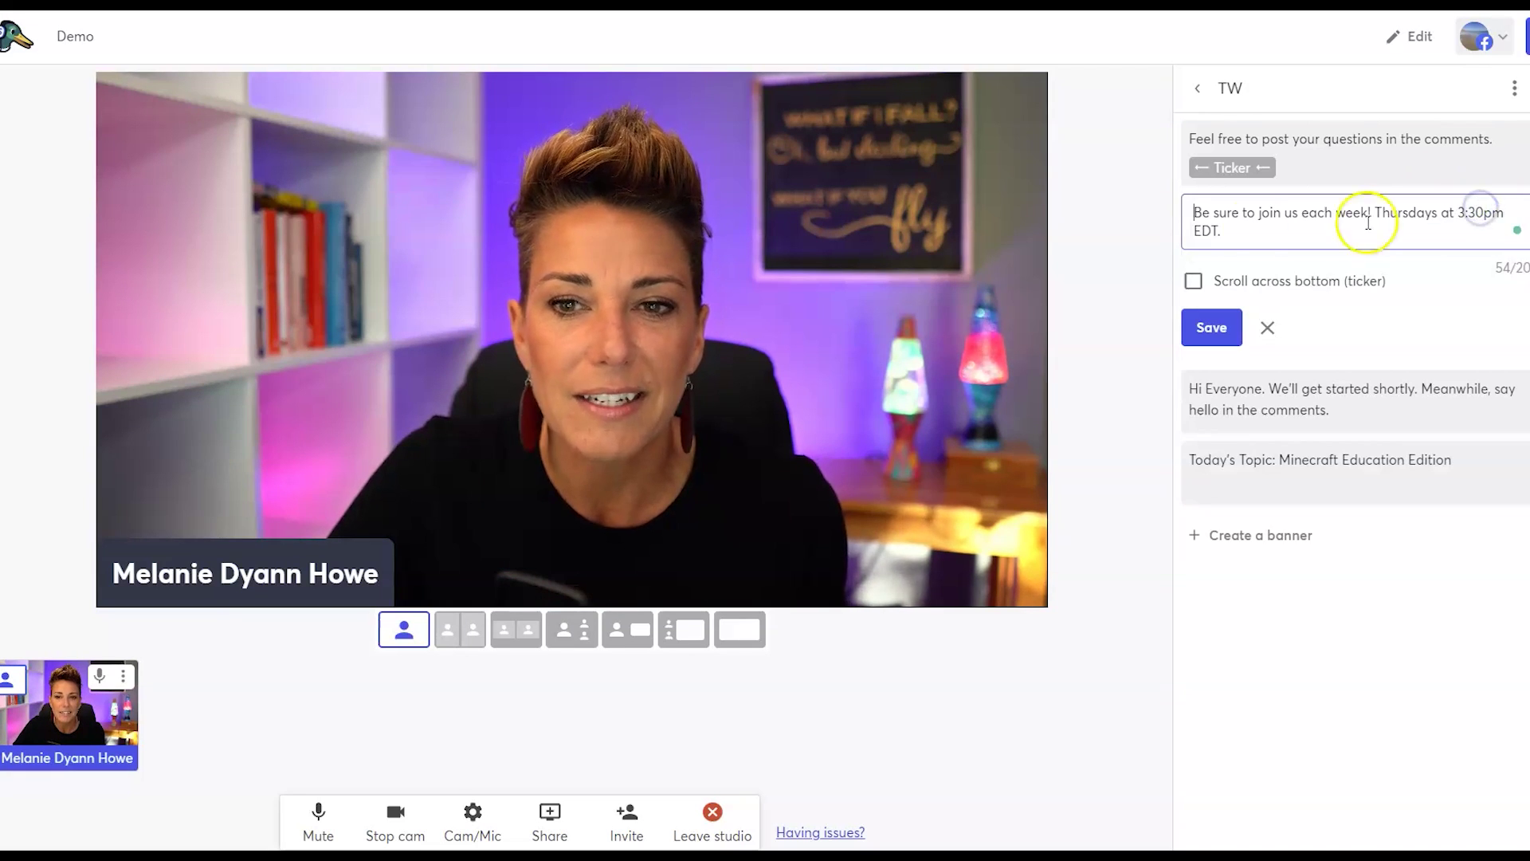
triple_click(1191, 219)
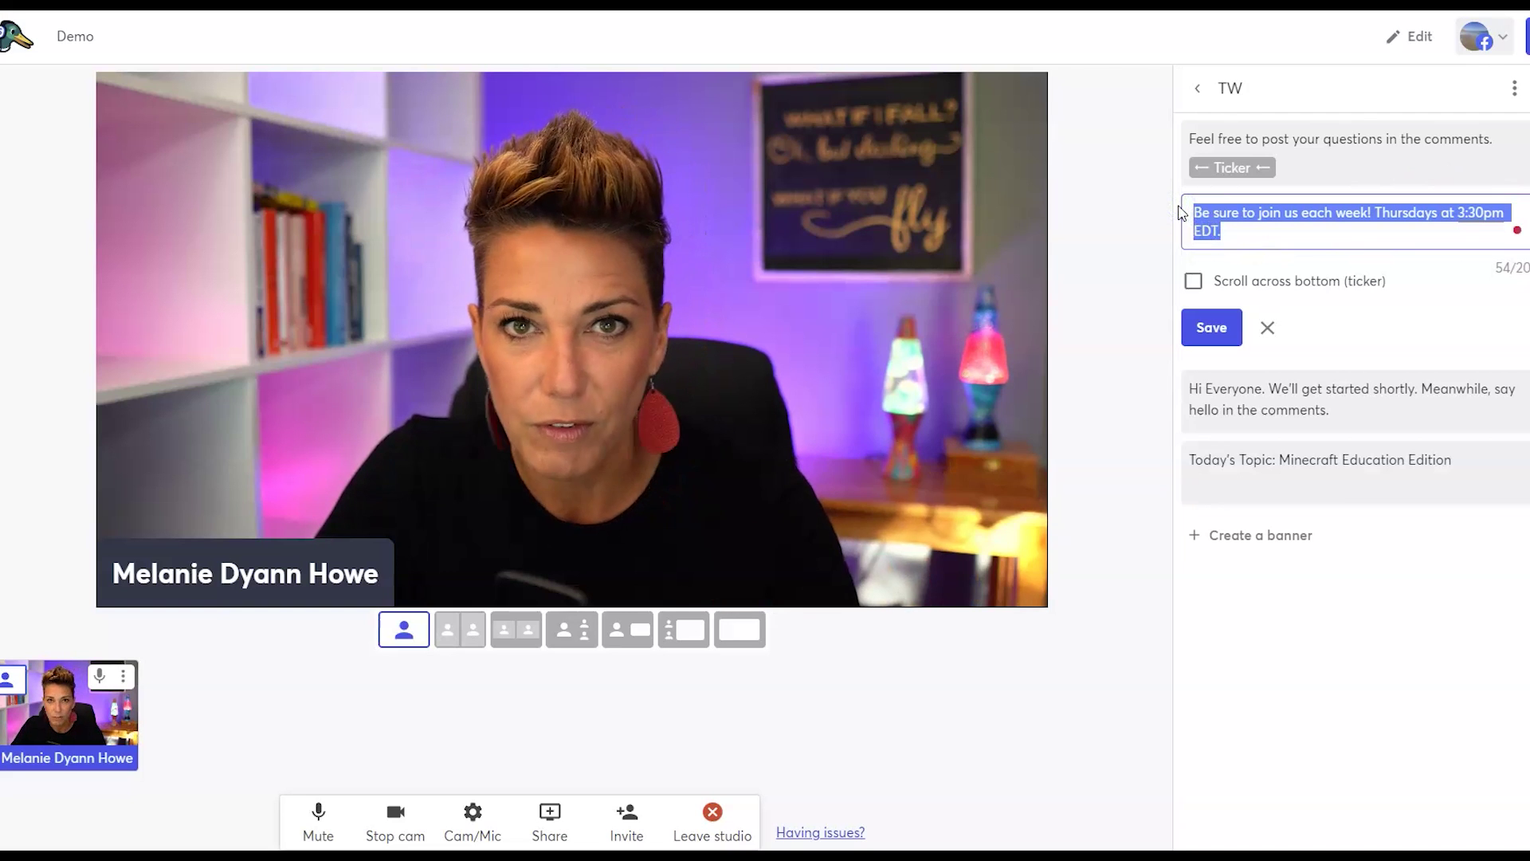
left_click(1297, 238)
left_click(1255, 586)
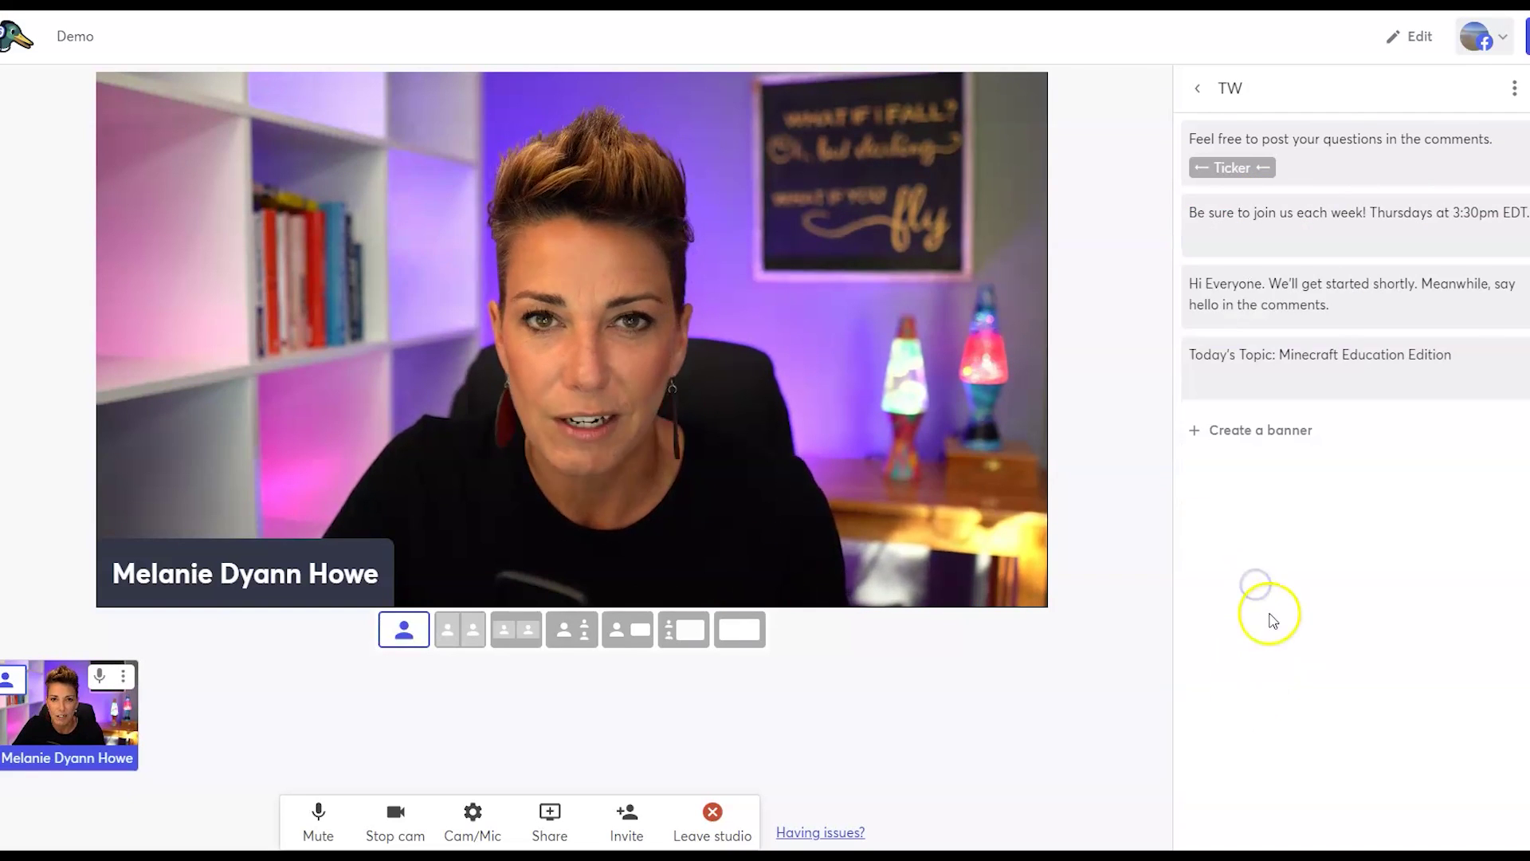